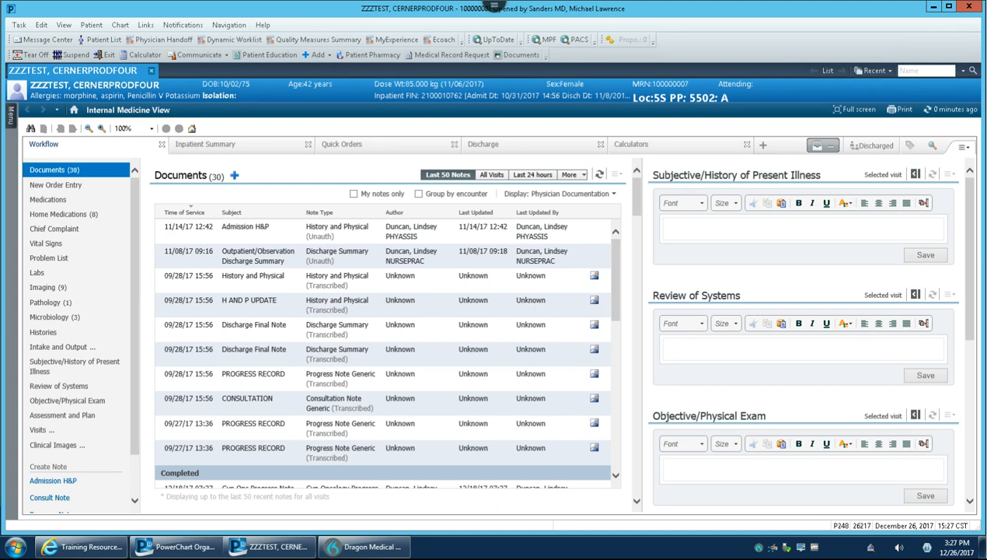
Start a new Admission H&P note for the open patient from the Internal Medicine workflow view.
click(716, 347)
click(721, 469)
scroll(711, 465, down, 3)
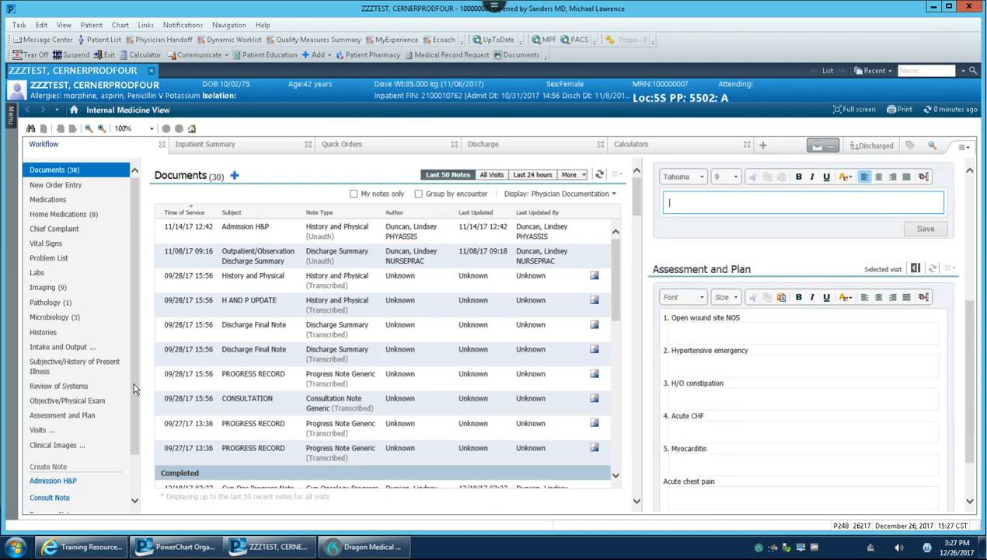
drag(131, 341, 134, 426)
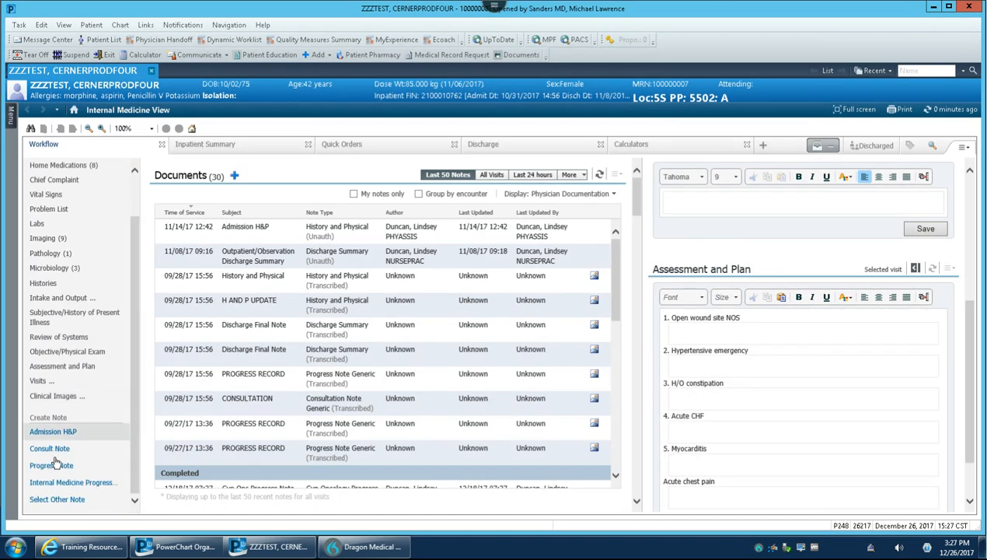
click(54, 432)
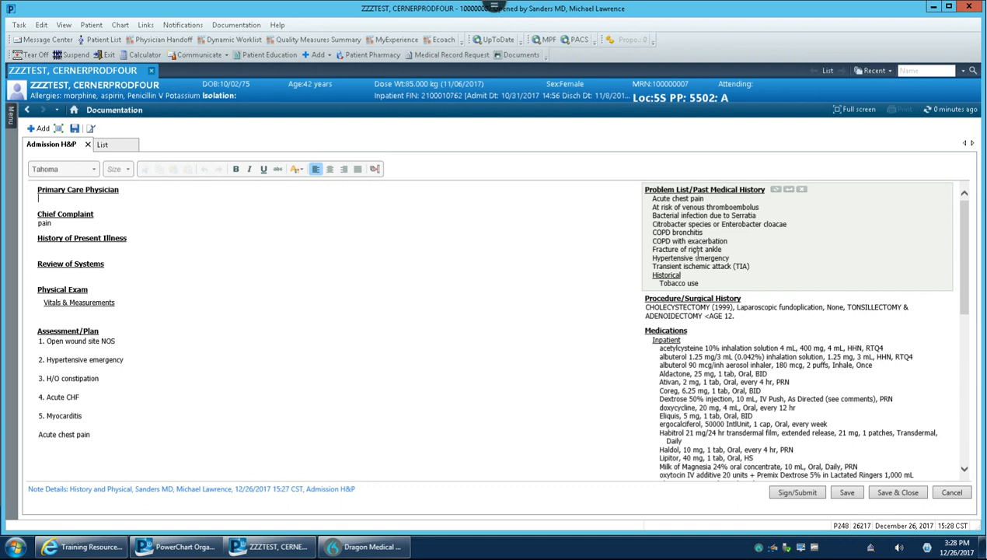
Review the Admission H&P note's populated sections, from problem list and medications through allergies, social history, family history and diagnostic results.
scroll(705, 308, down, 10)
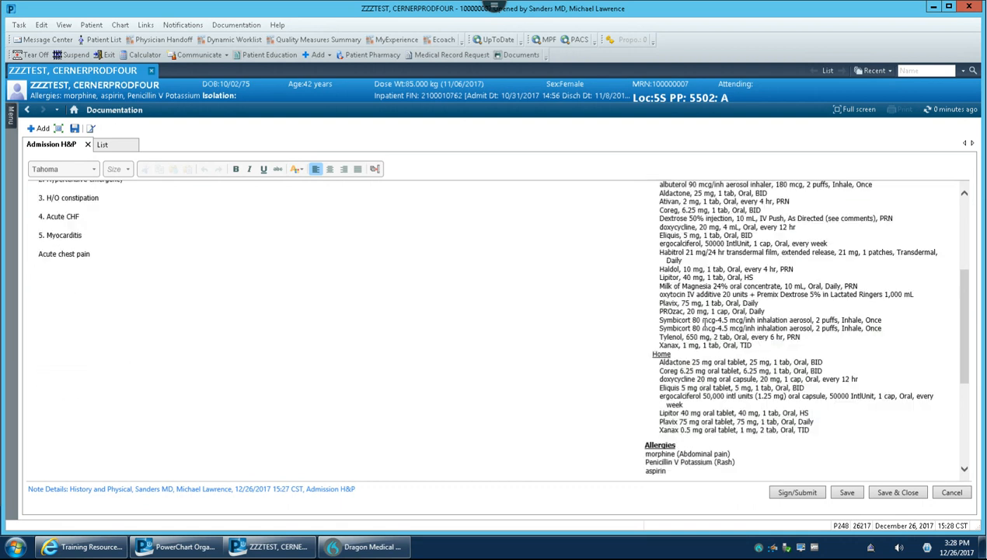
scroll(710, 321, up, 2)
scroll(710, 318, down, 2)
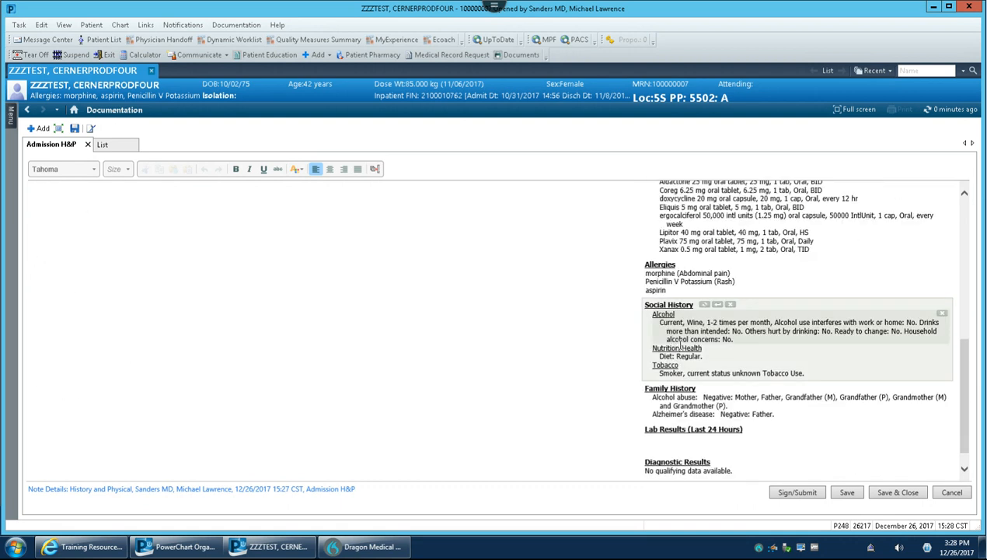
scroll(669, 342, down, 1)
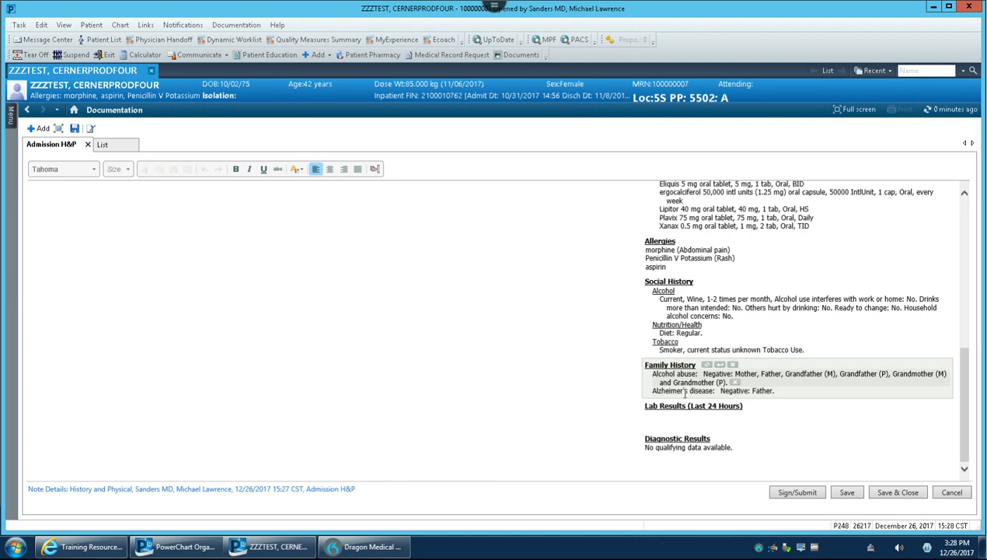
scroll(683, 353, up, 10)
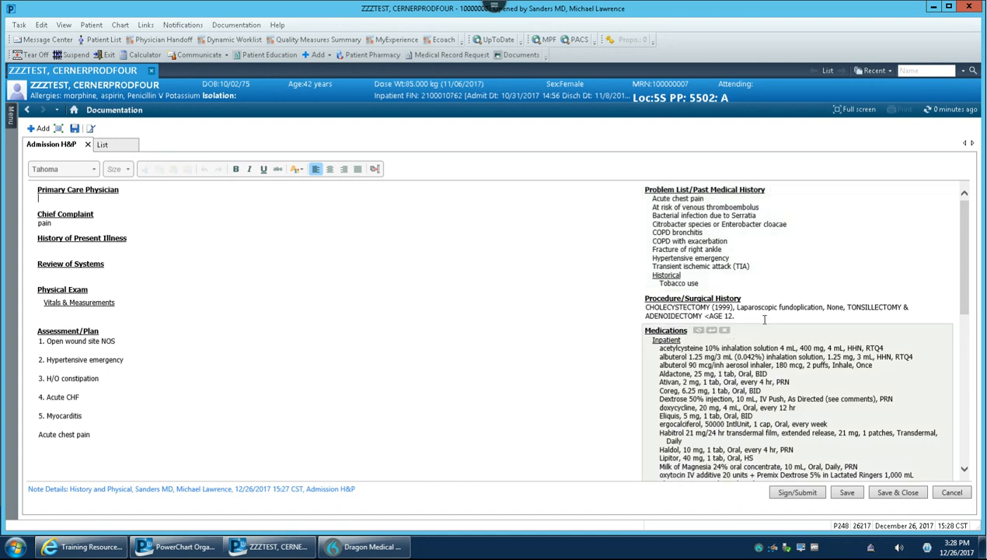
Try adding the free-text line "type 2 diabetic" under the note's Problem List/Past Medical History section and close the note.
mouse_move(773, 310)
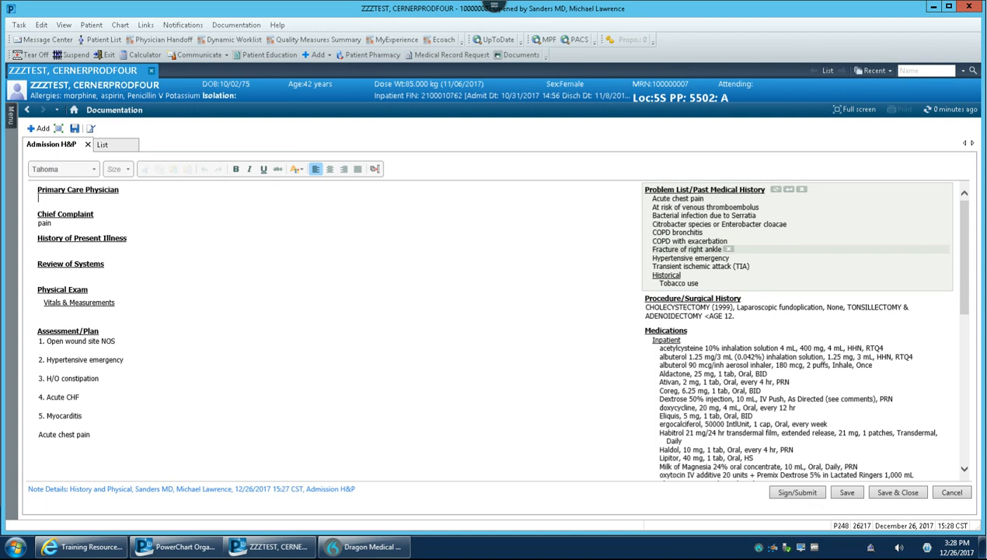
click(788, 194)
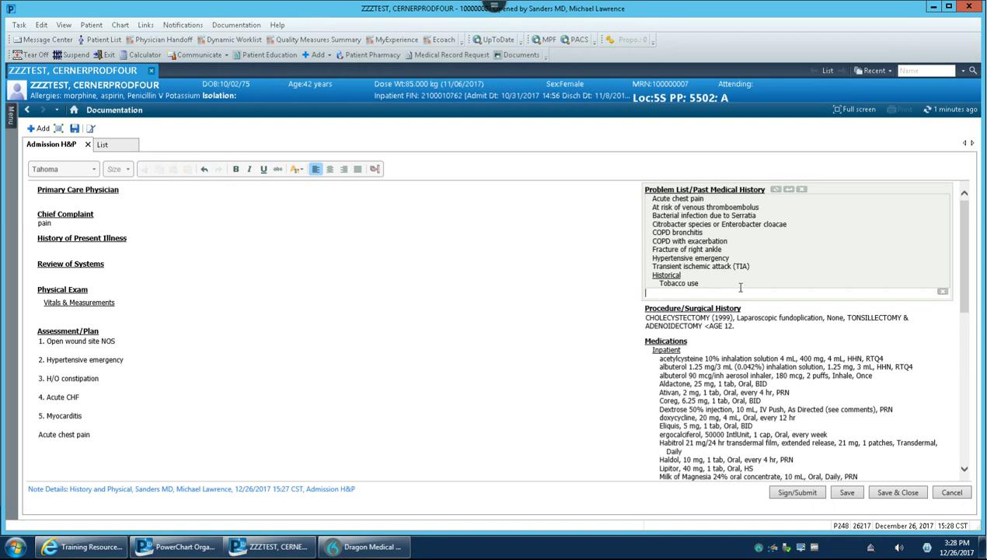
scroll(768, 266, down, 5)
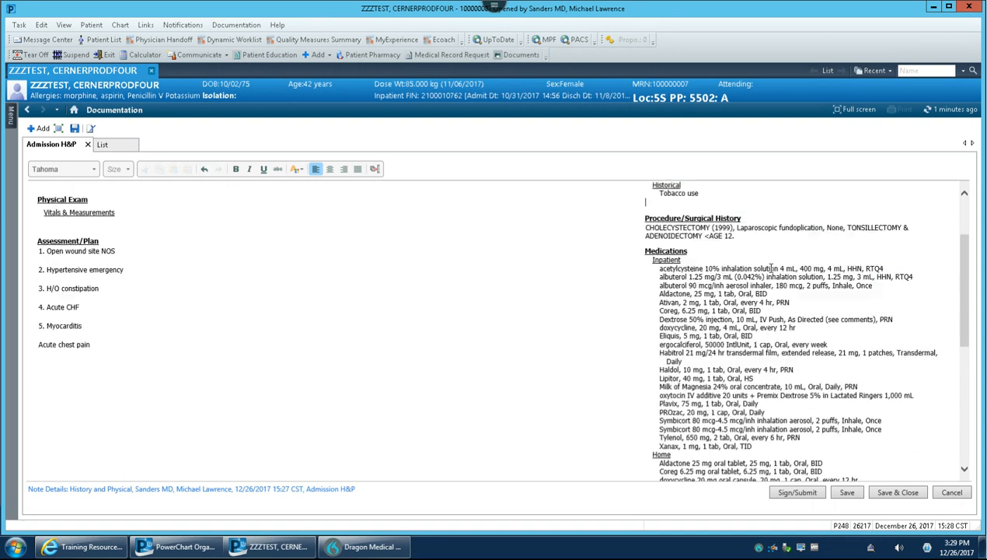
scroll(800, 257, up, 5)
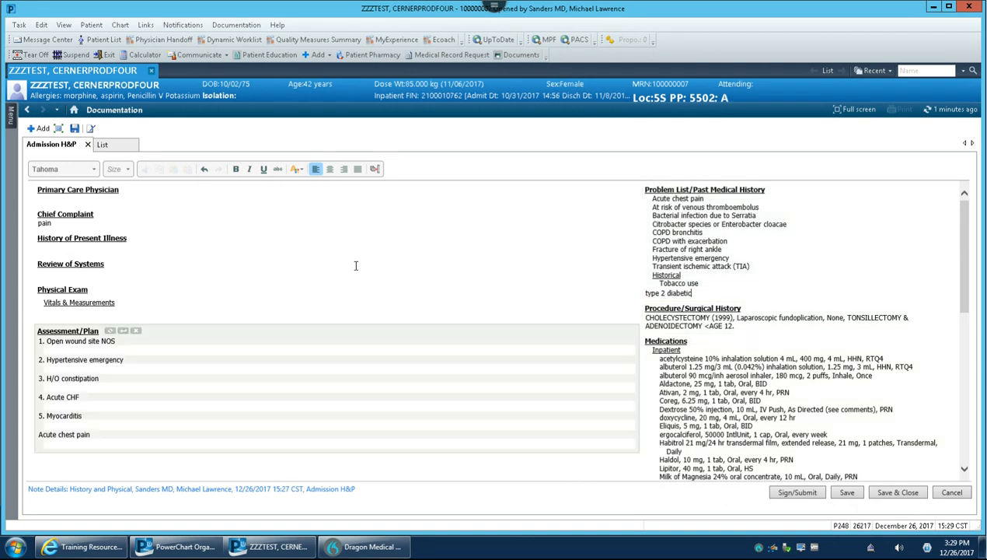
click(88, 145)
click(602, 294)
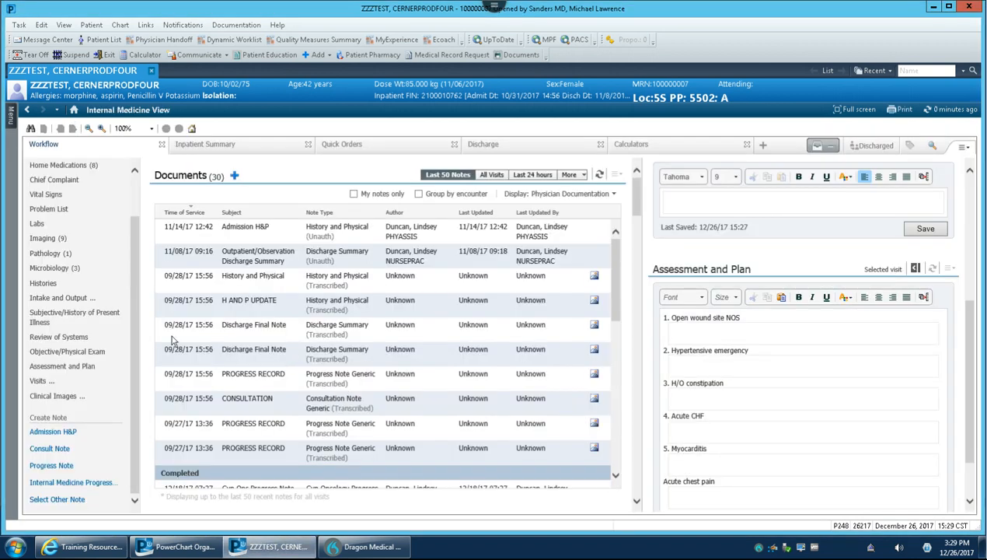
Go to the workflow's Problem List and set new problems to be classed as Chronic.
click(60, 211)
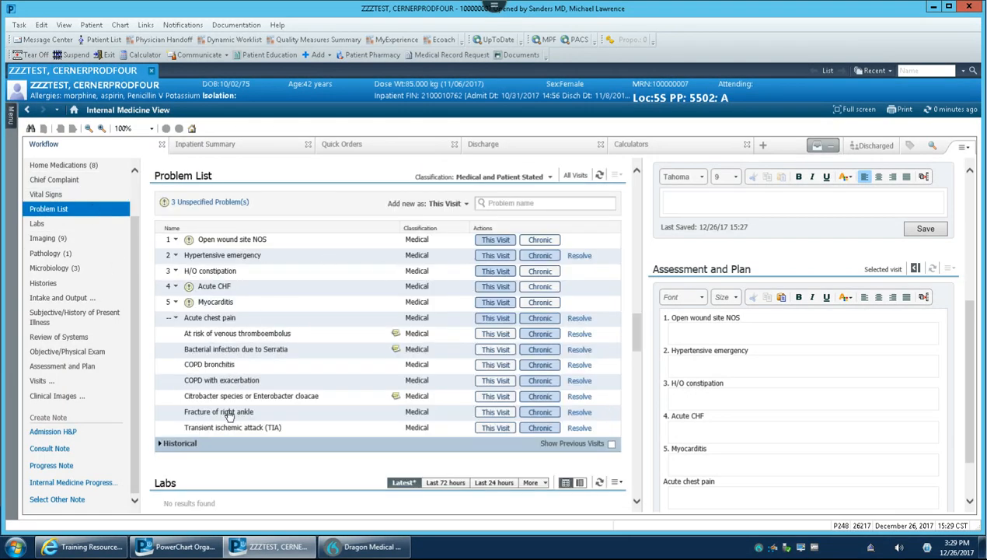
click(551, 202)
text(t)
click(458, 205)
click(446, 243)
Search for "type 2 diabetes controlled" and add "Type 2 diabetes mellitus well controlled" as a chronic problem.
click(500, 202)
text(ty)
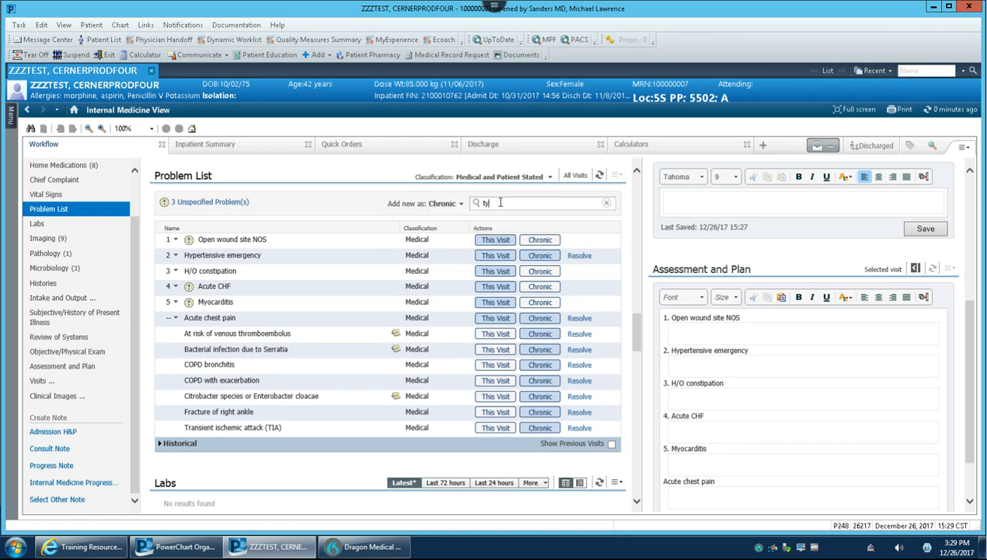
text(pe 2 dioab)
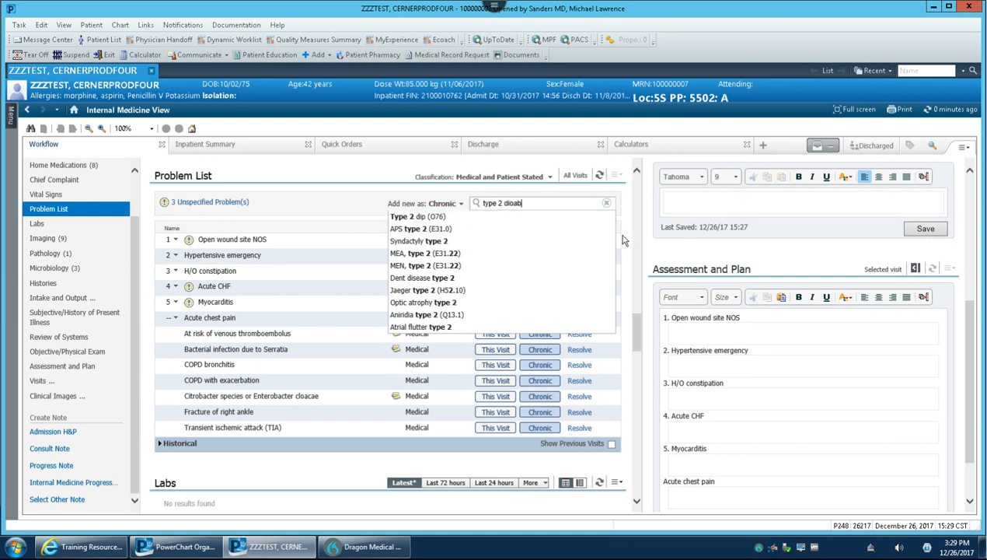
key(BackSpace)
key(BackSpace)
key(BackSpace)
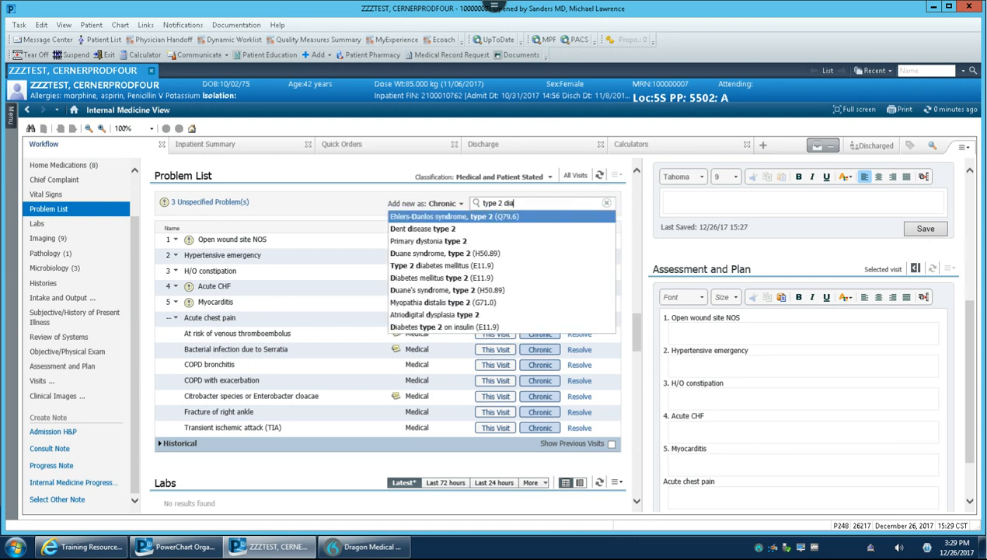
text(abetes)
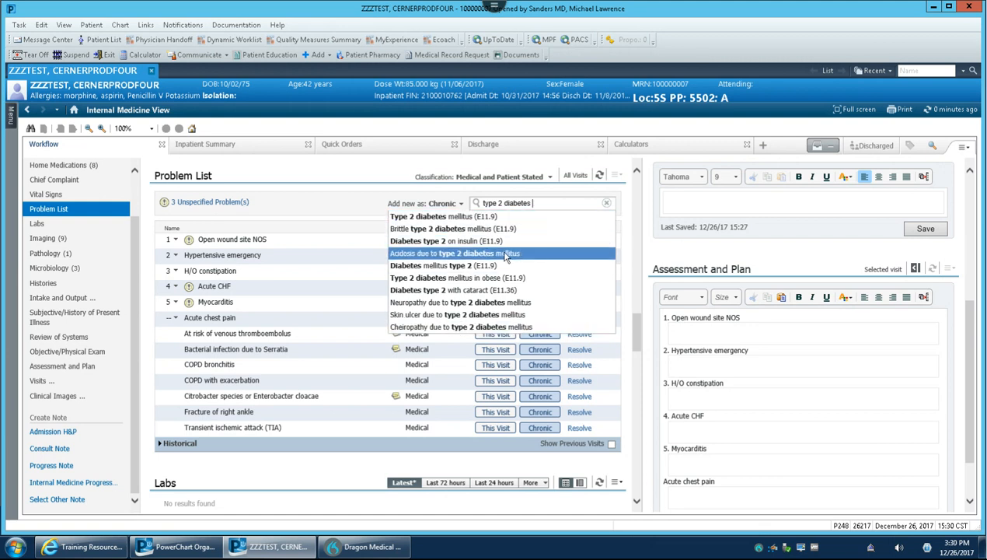
text( controlled)
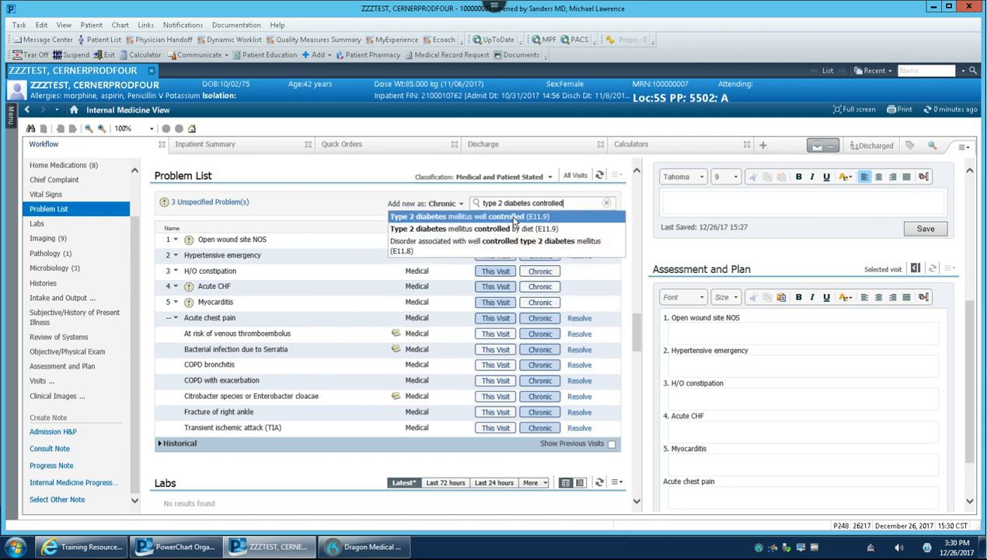
click(513, 219)
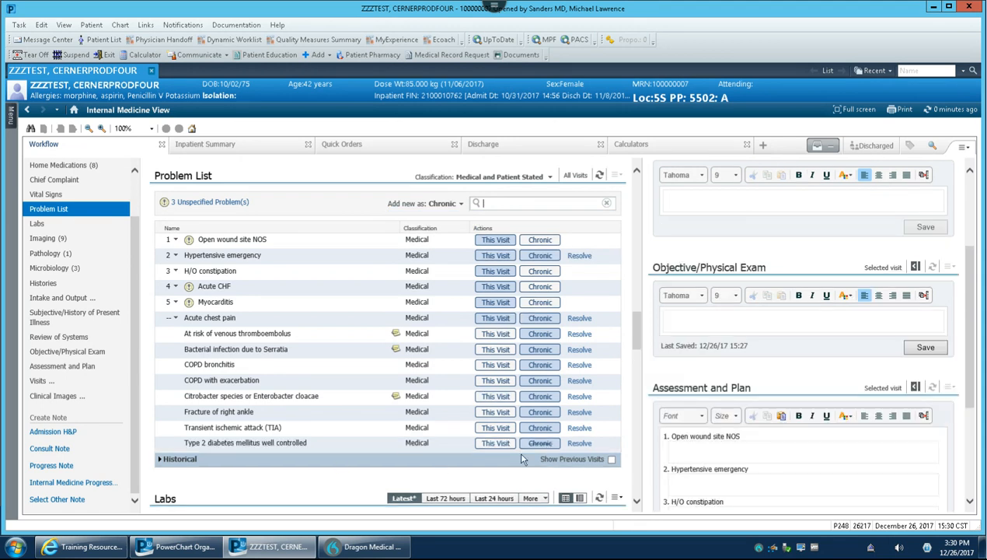
Examine the patient's Problems, Procedure, Family and Social entries in the Histories section.
scroll(422, 449, down, 1)
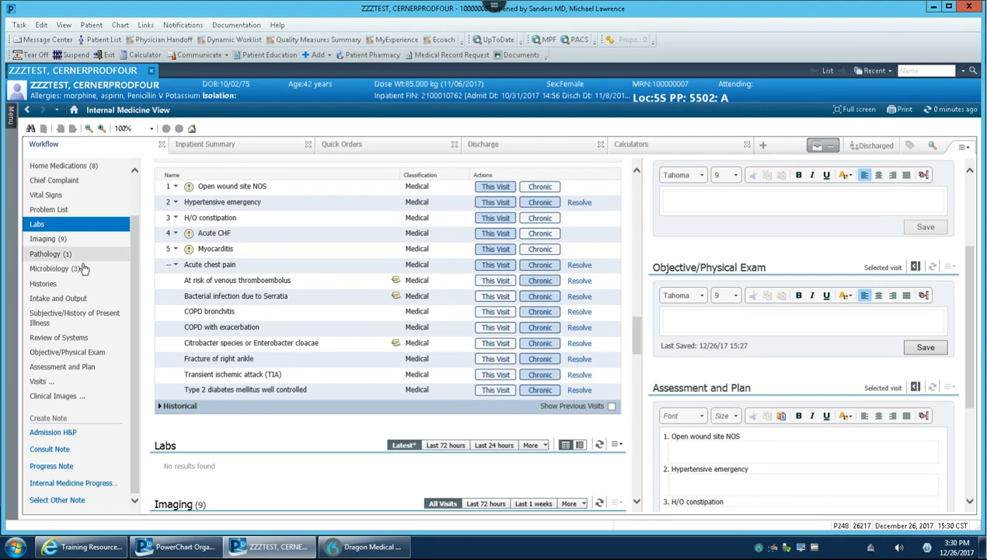
click(44, 285)
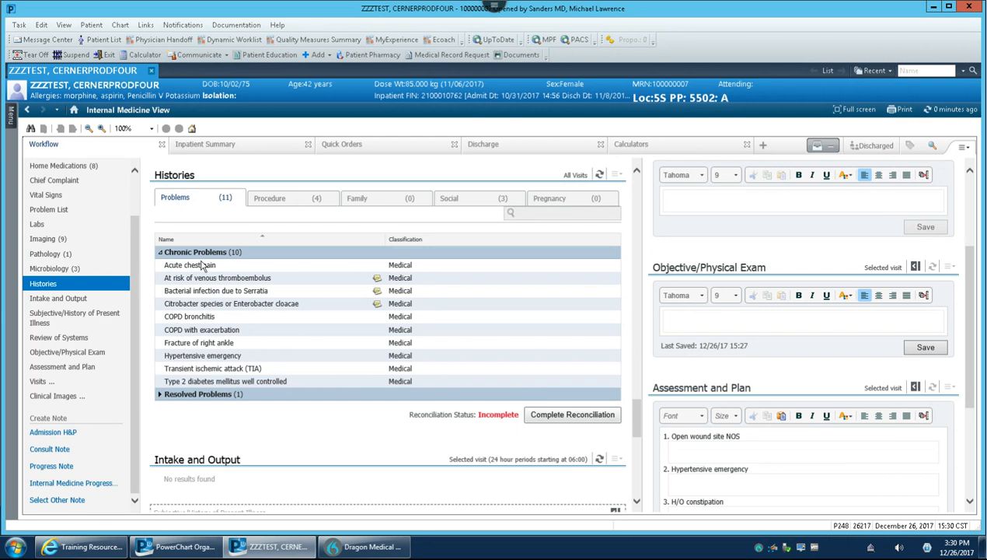
click(286, 204)
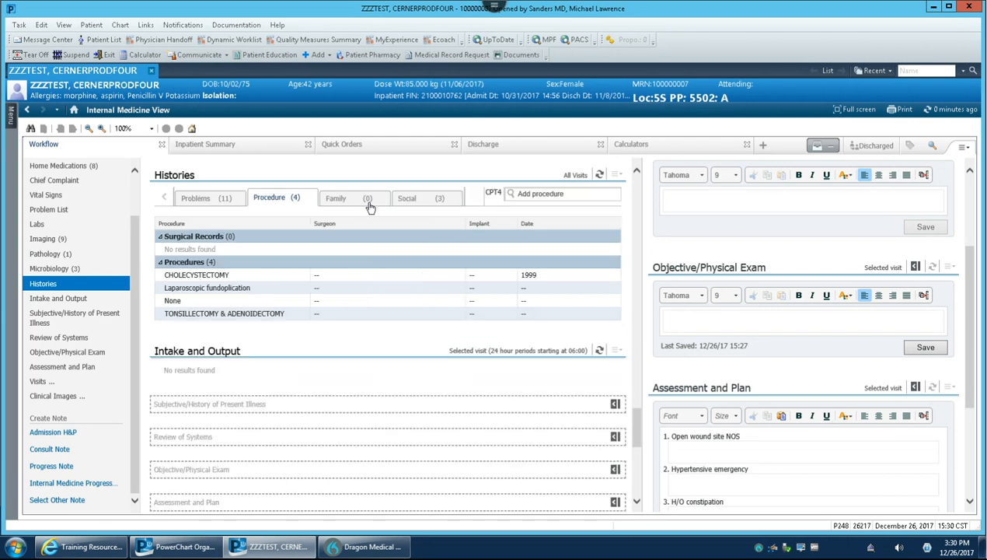
click(352, 204)
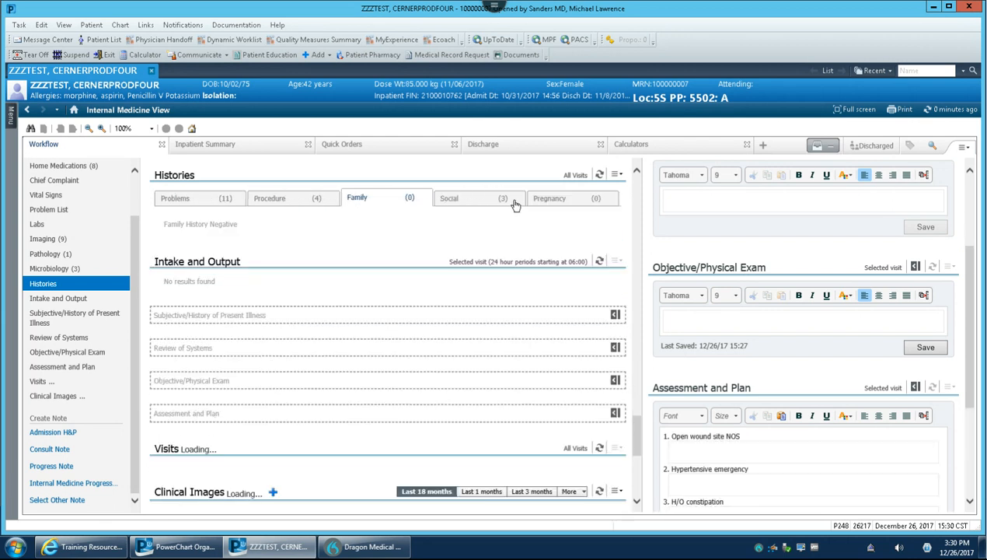
click(476, 204)
Add an appendectomy to the patient's procedure history without a procedure date and save it.
click(267, 201)
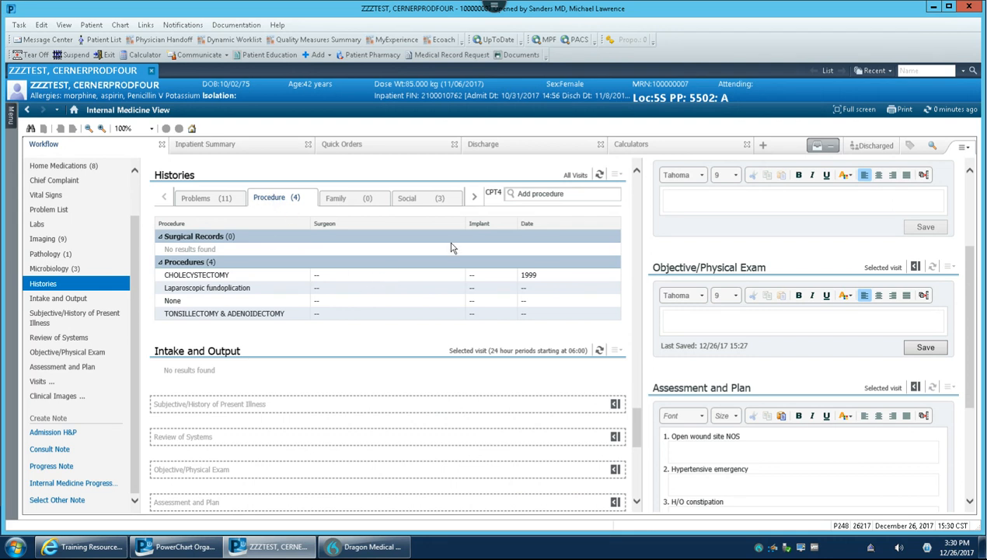
click(580, 195)
text(appendectomy)
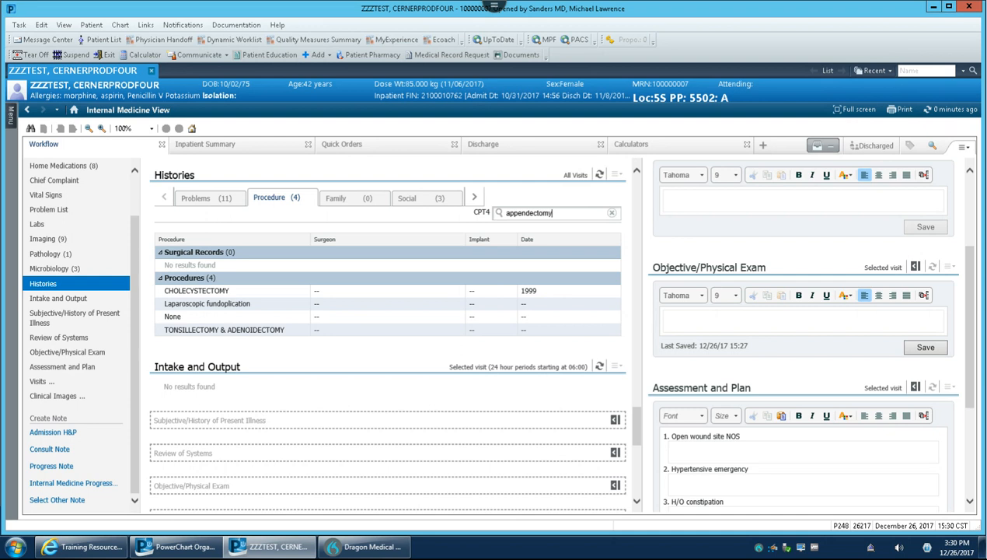
click(549, 228)
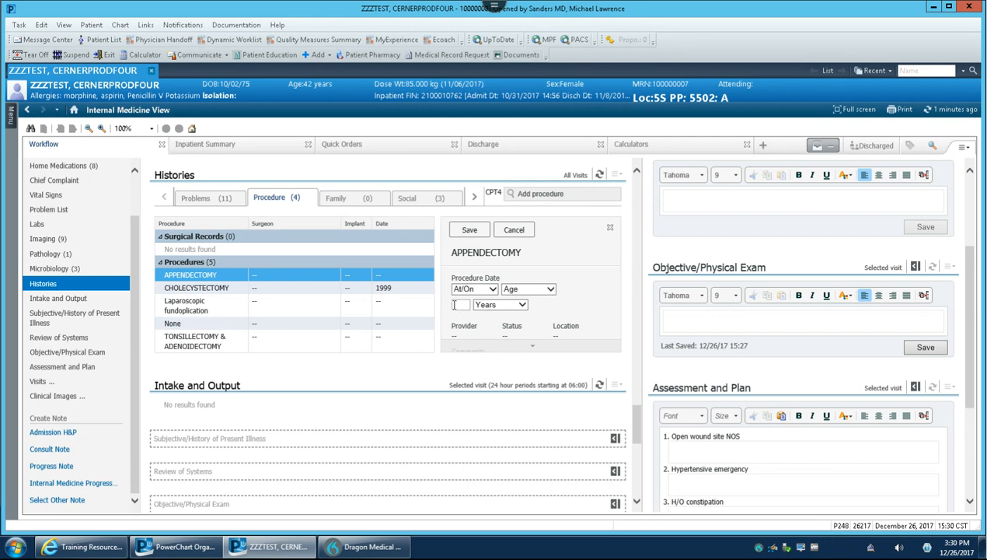
click(458, 233)
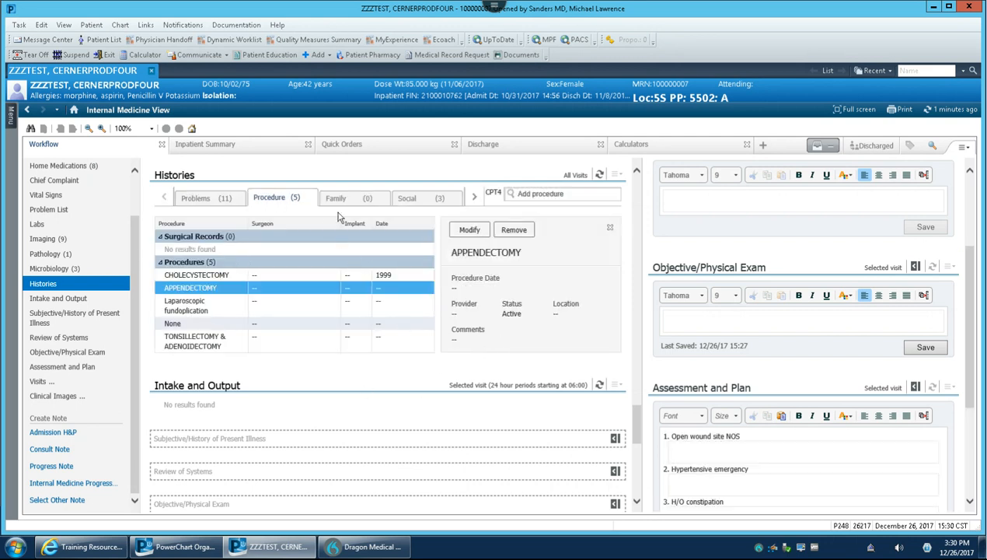
Check the Family and Social histories and return to the Problems history.
click(360, 203)
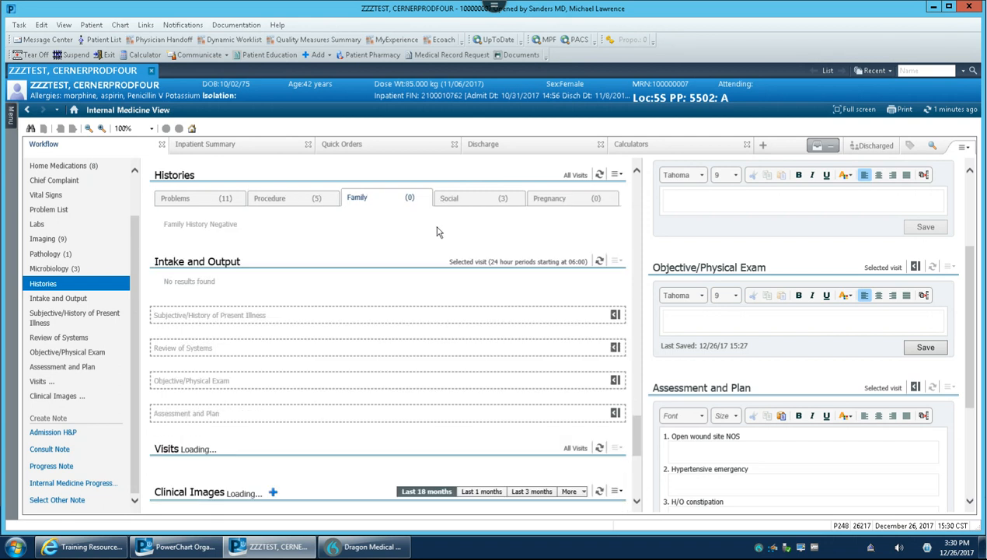
click(476, 198)
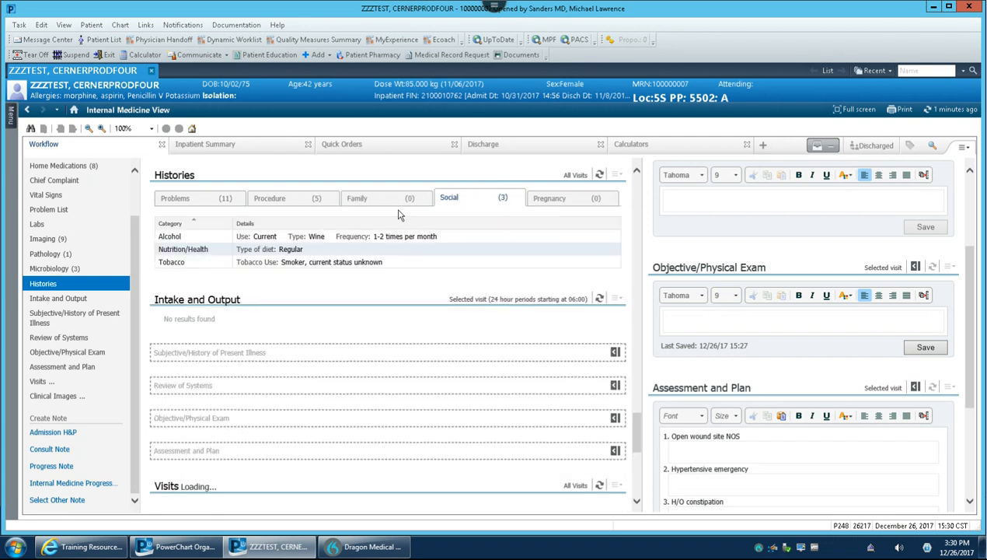
click(360, 205)
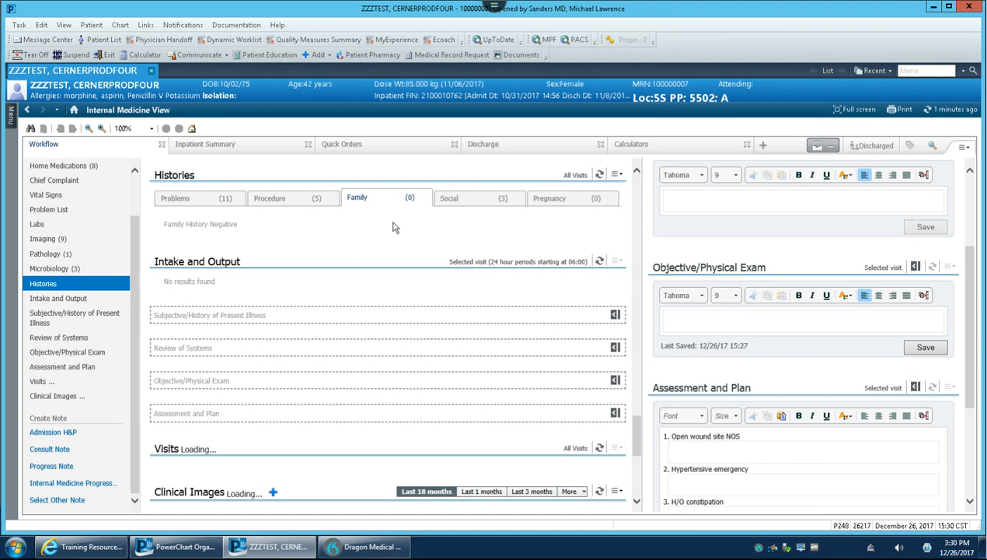
scroll(392, 226, up, 1)
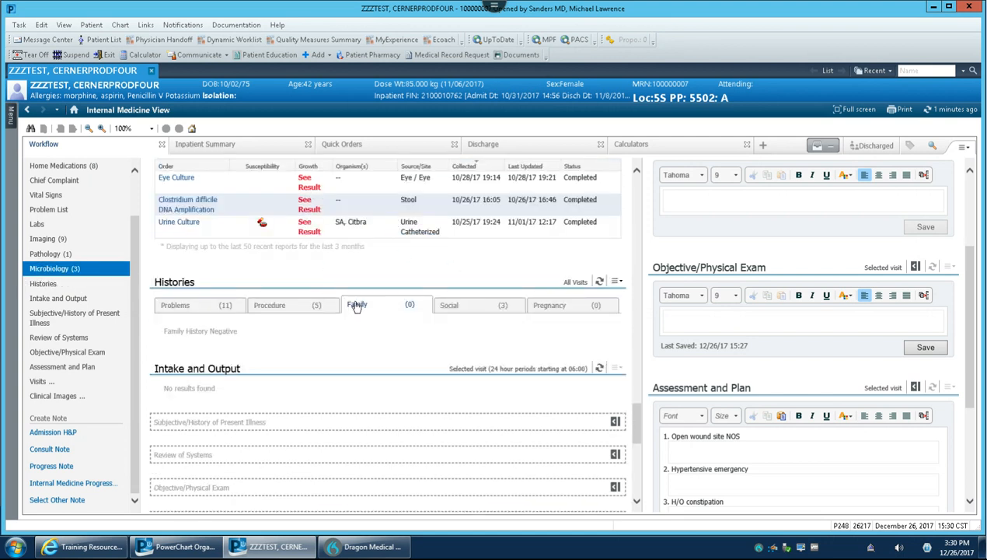
click(199, 308)
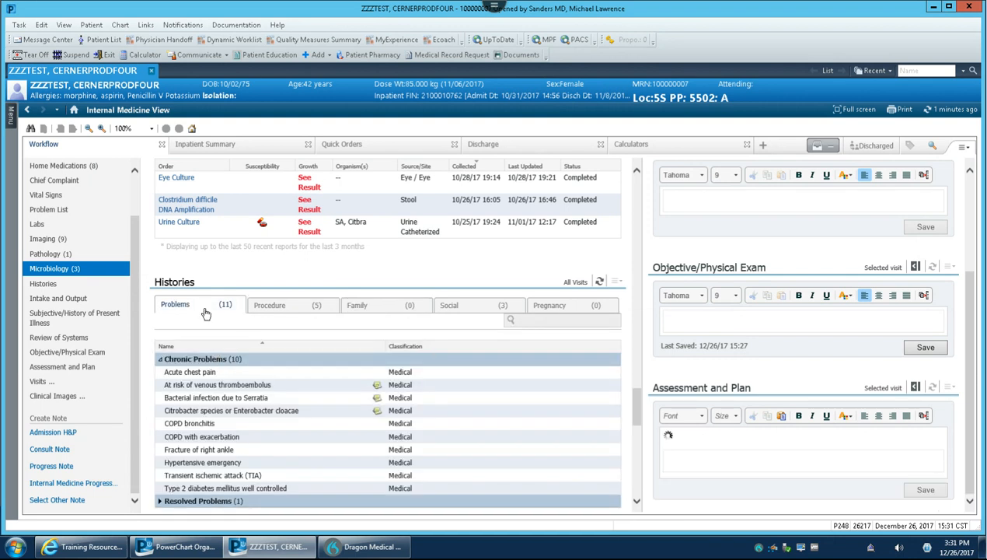
Revisit the workflow's Problem List and Histories sections and open the full Problem List page.
click(57, 210)
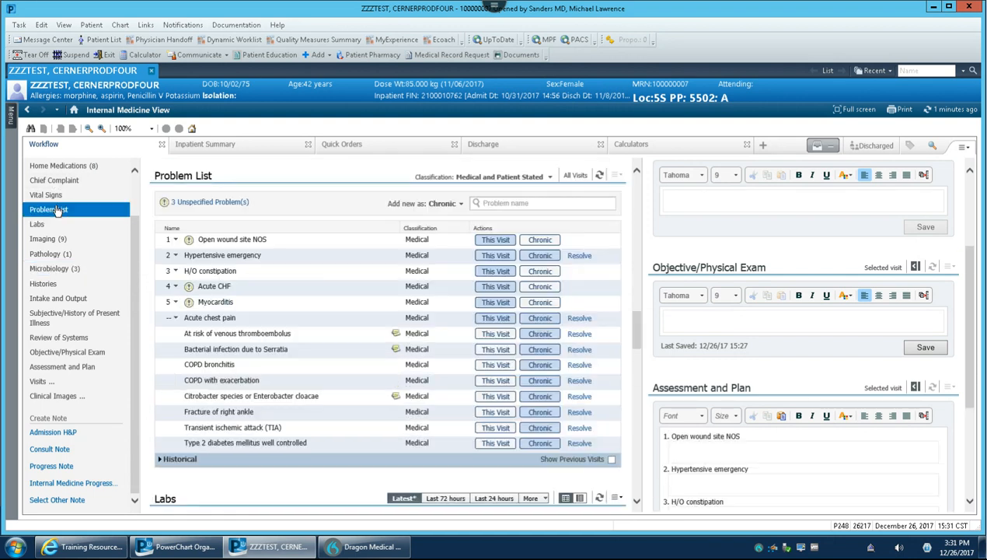
click(45, 283)
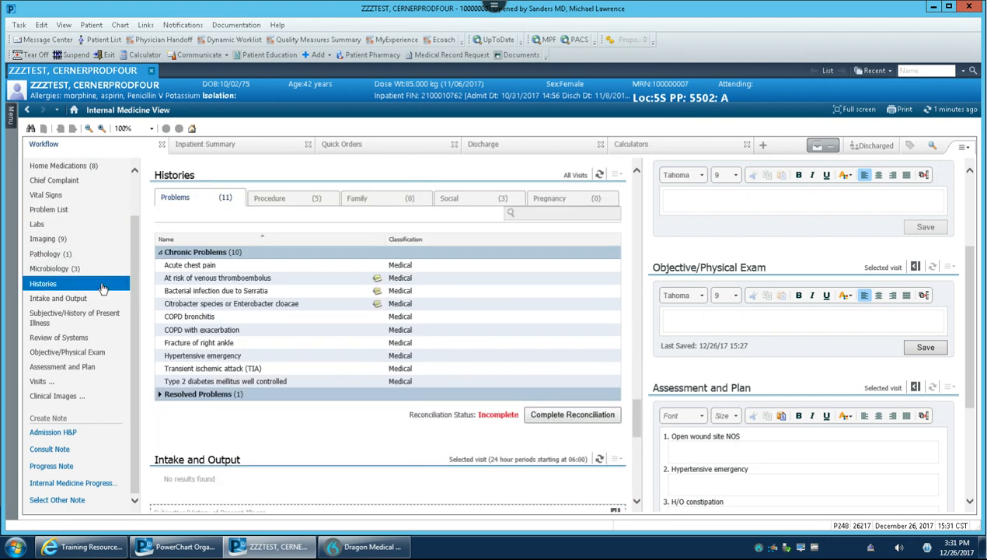
click(179, 179)
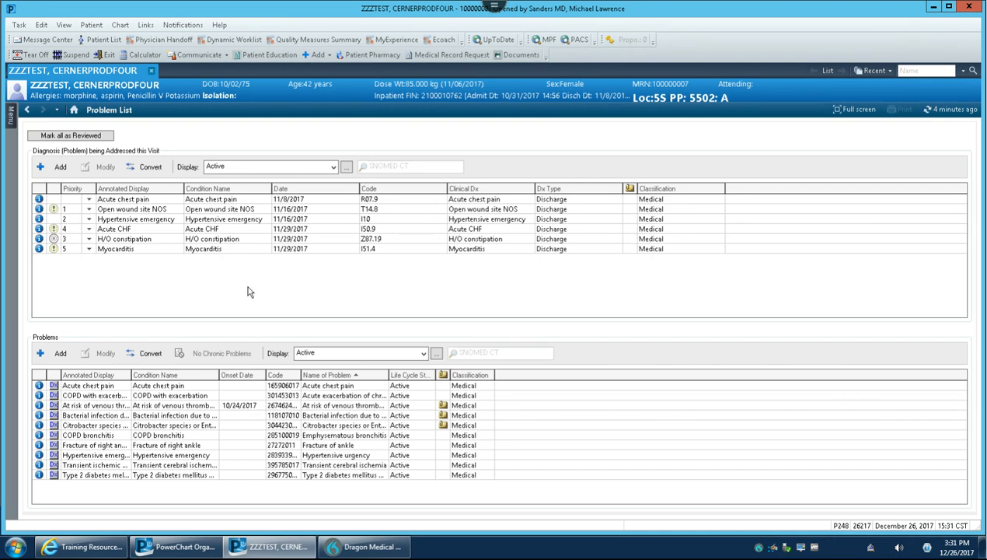
Return to the workflow's Histories section and check the patient's Procedure and Family histories.
click(74, 110)
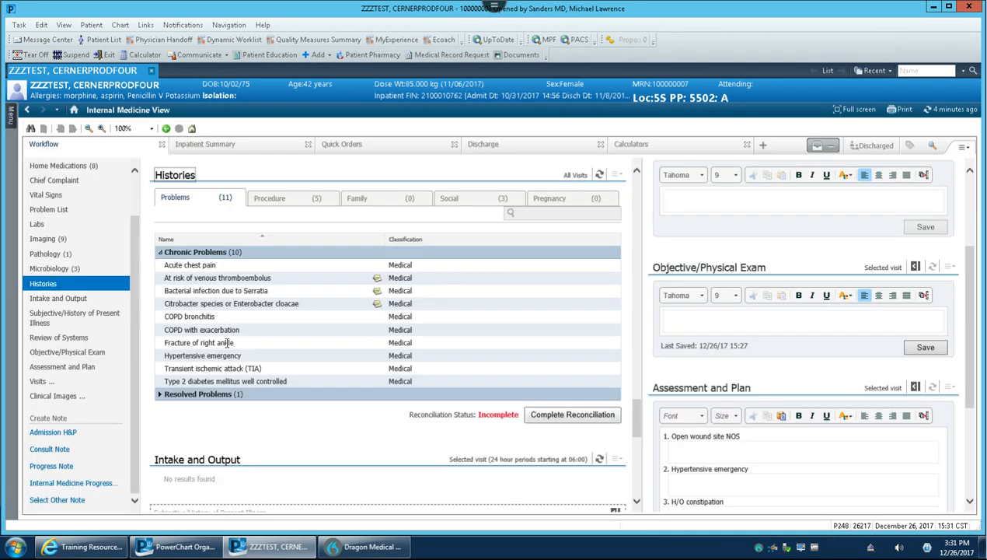
click(304, 200)
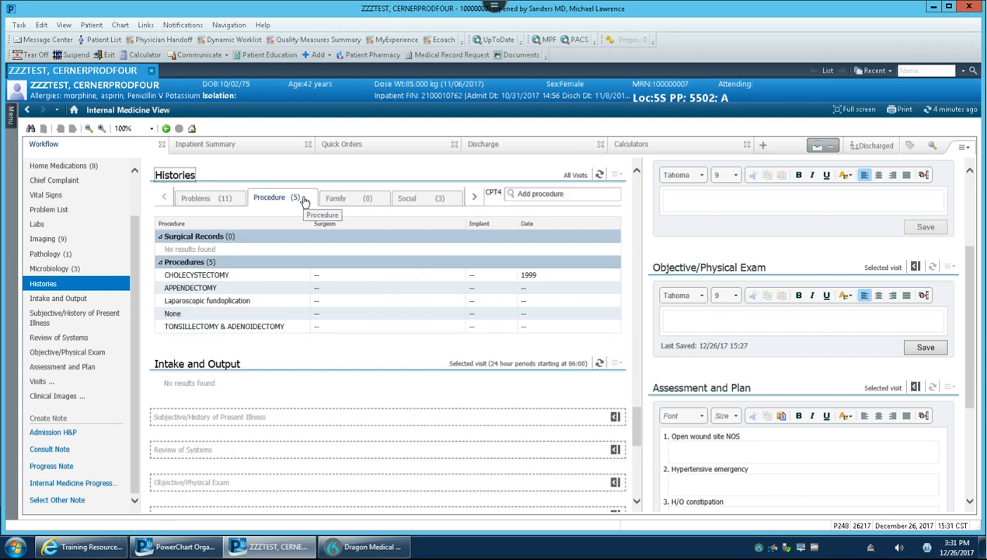
click(348, 199)
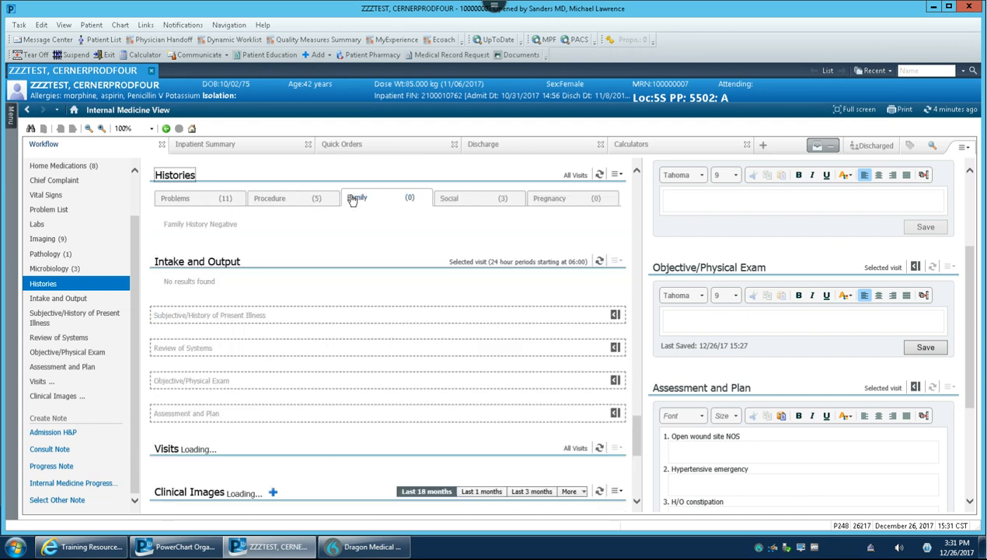
Open the full Histories page and add Brother and Sister as family members in the family history entry.
click(186, 176)
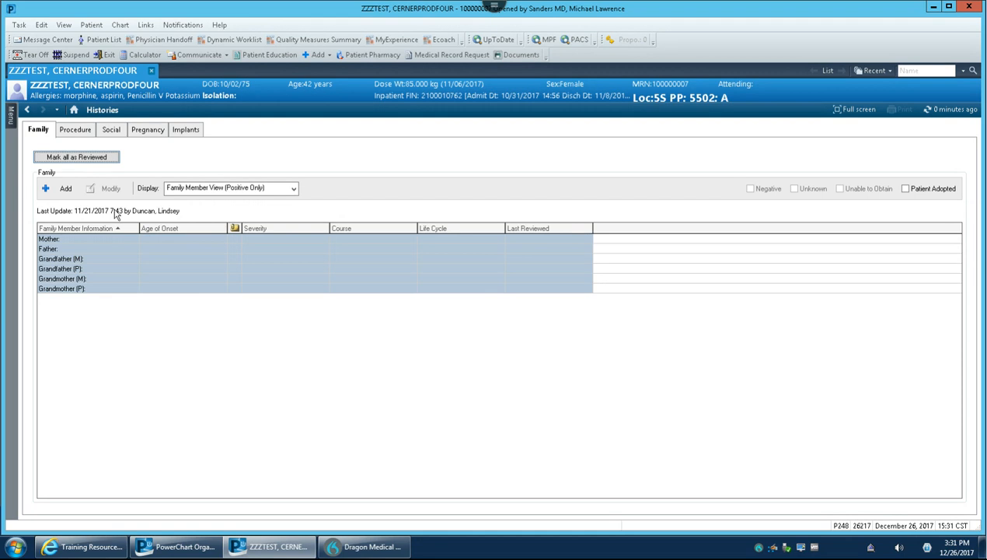
click(62, 190)
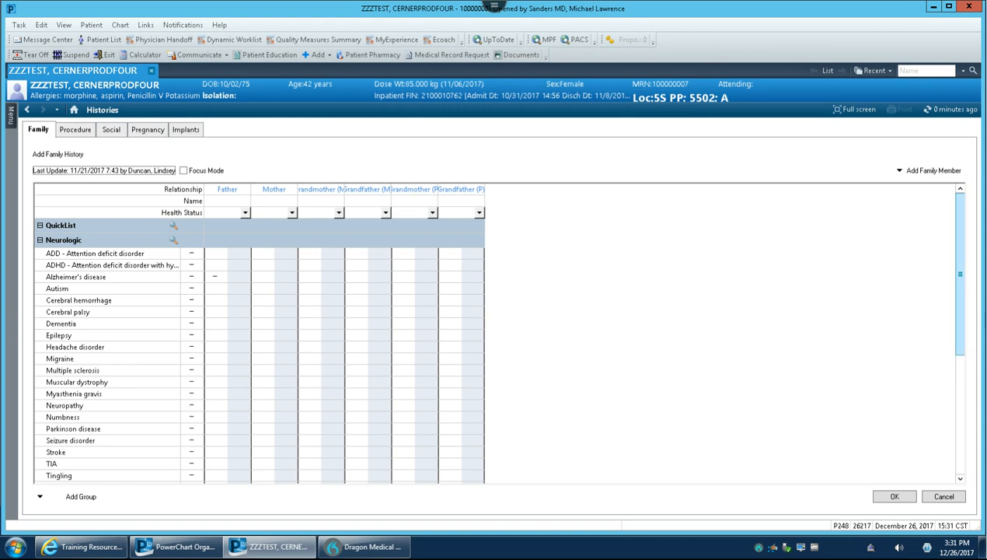
drag(961, 294, 963, 250)
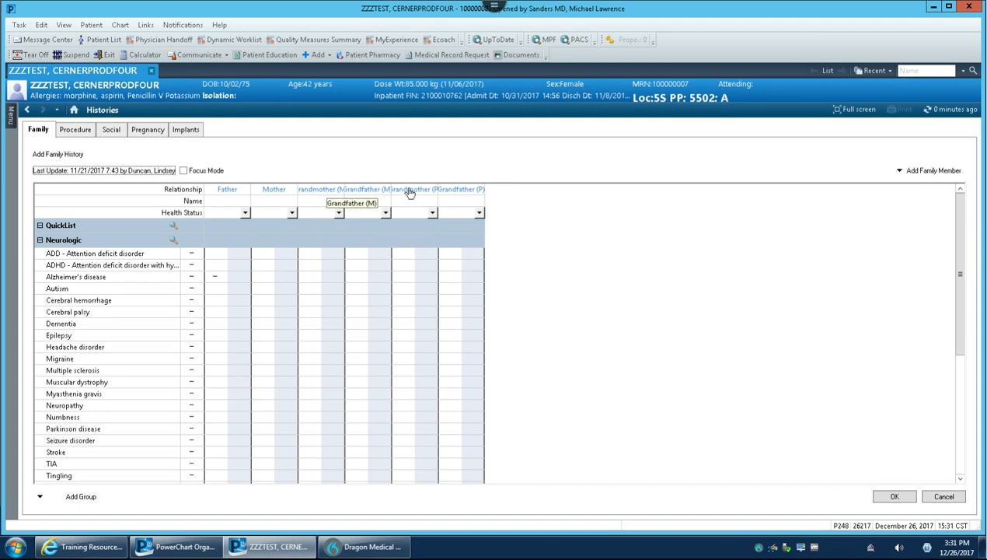
click(931, 172)
click(793, 194)
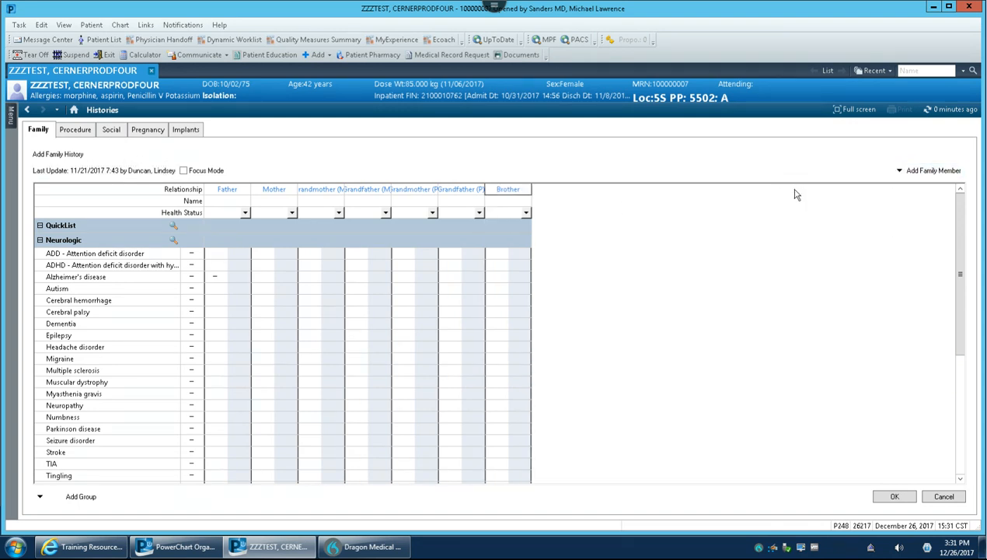
click(904, 170)
scroll(847, 194, down, 2)
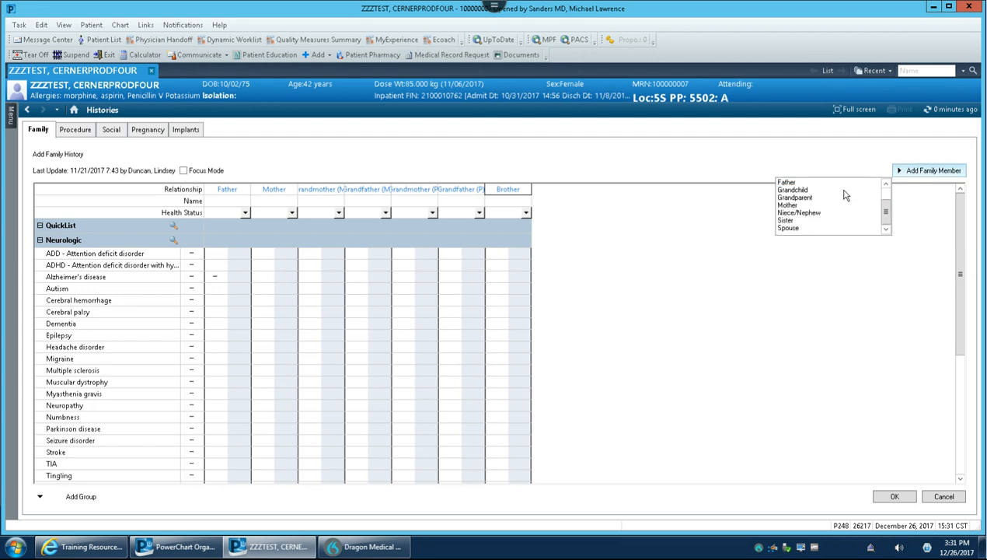
click(785, 220)
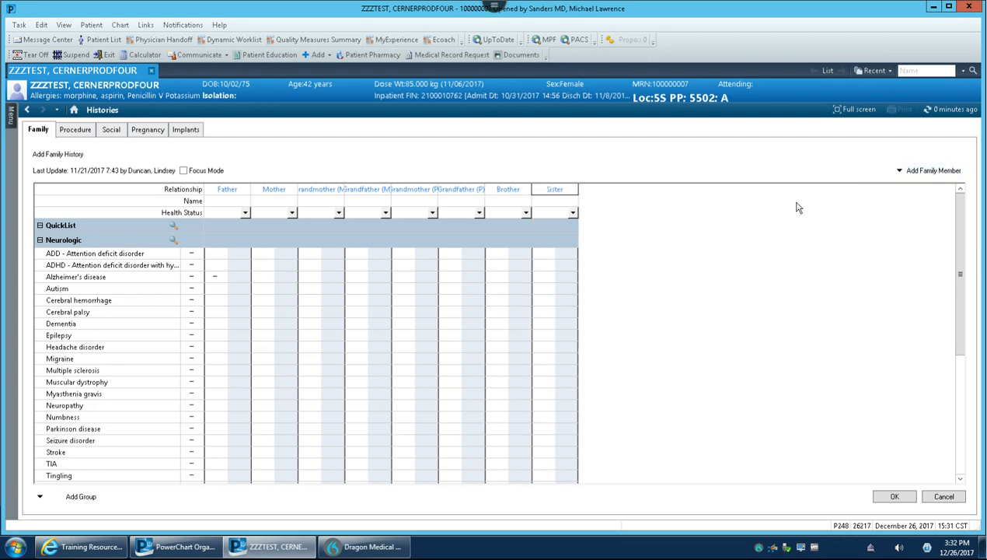
Set the father's health status to Unknown and agree to clear his existing condition data.
click(244, 213)
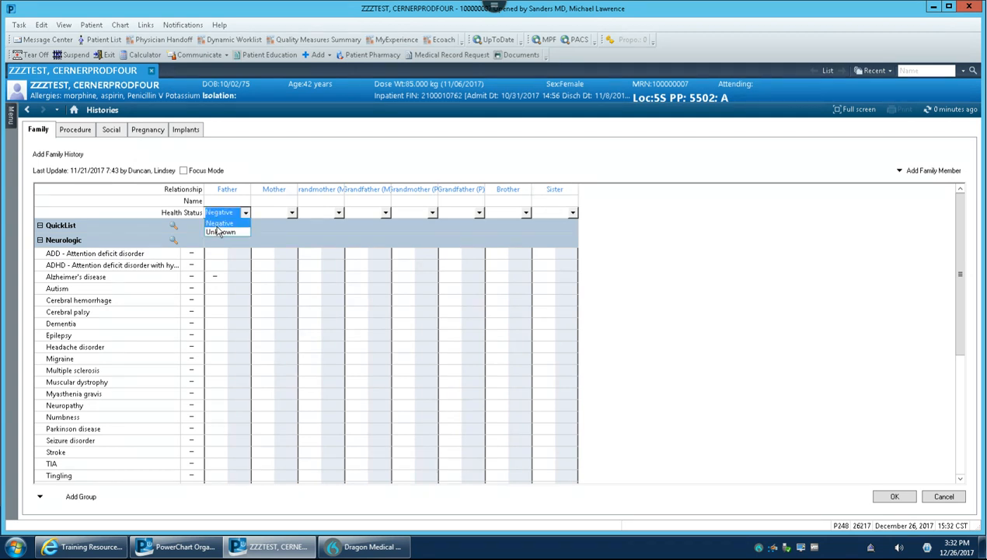
click(245, 215)
click(228, 233)
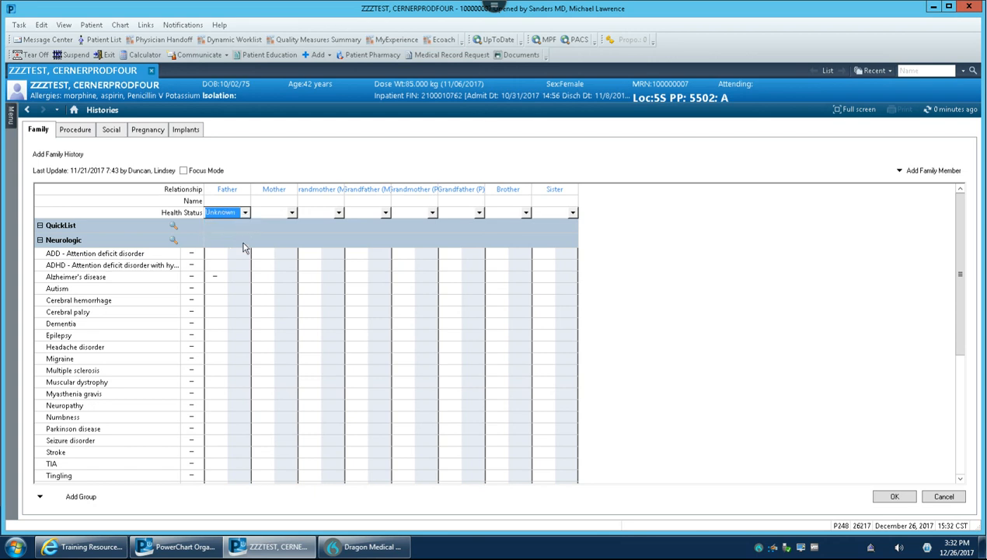
click(215, 278)
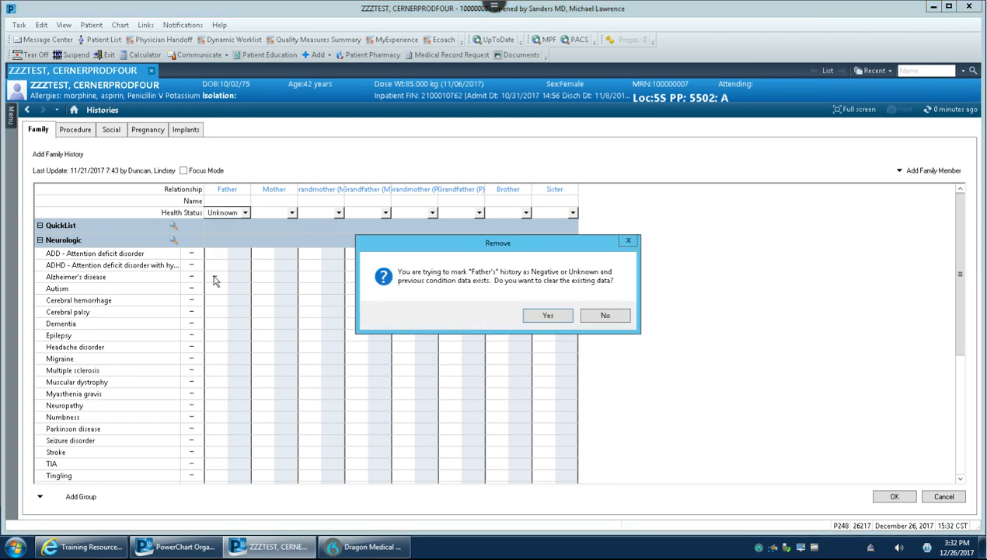
click(542, 317)
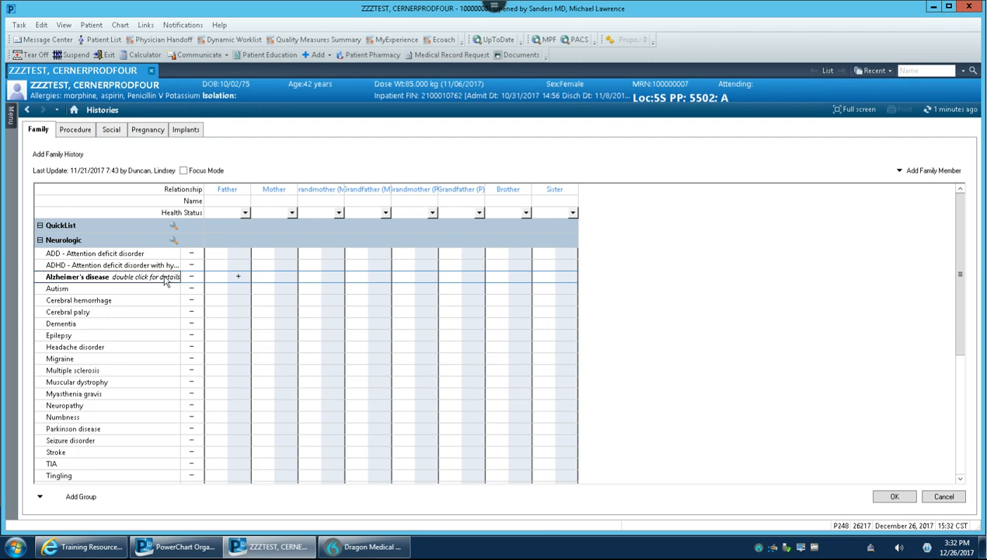
View the father's Alzheimer's disease details without changing them, and mark him positive for stroke and negative for autism.
double_click(240, 282)
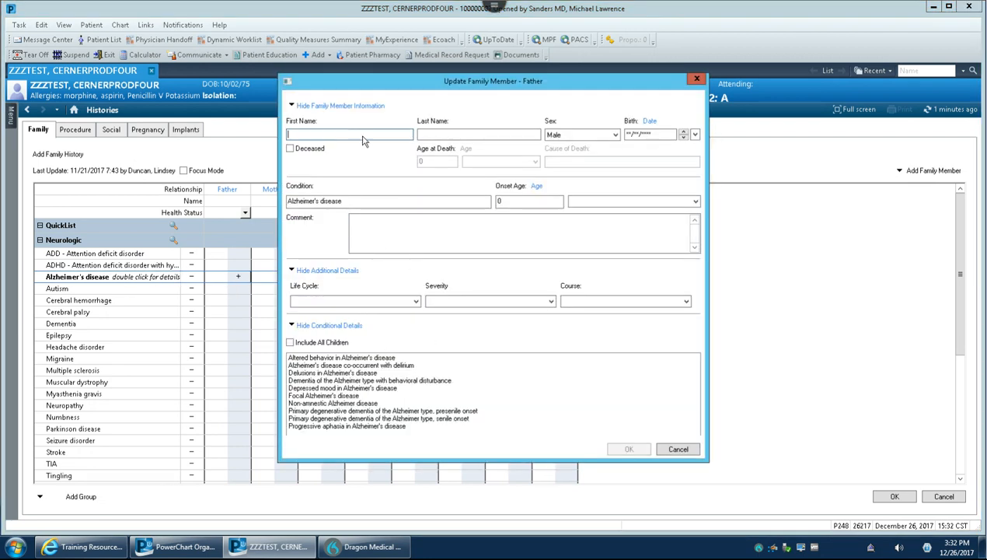
click(677, 448)
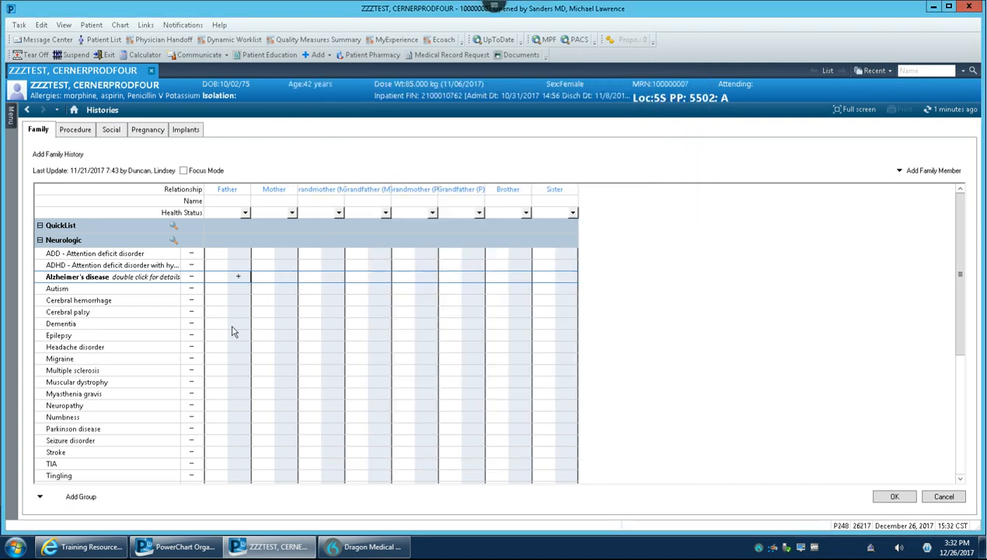
click(239, 453)
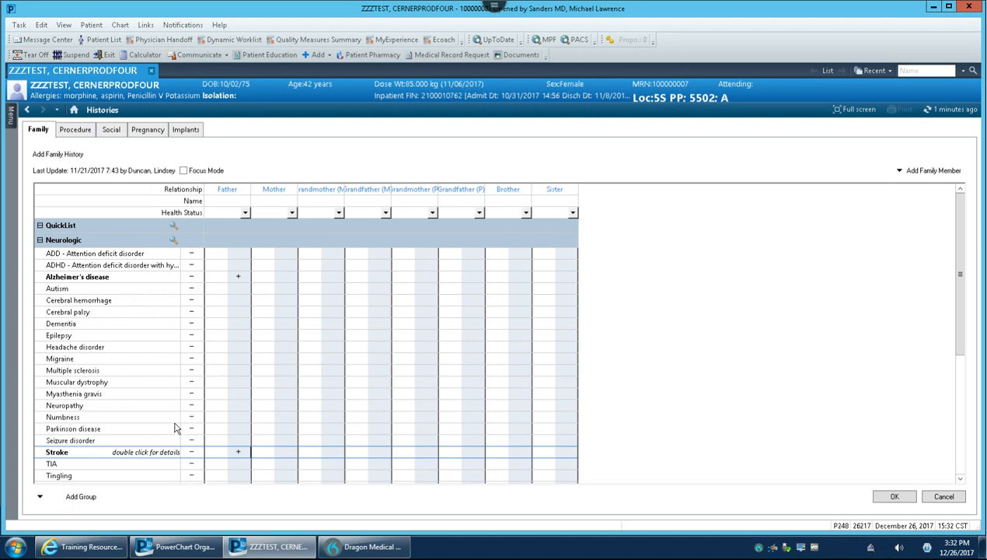
click(217, 290)
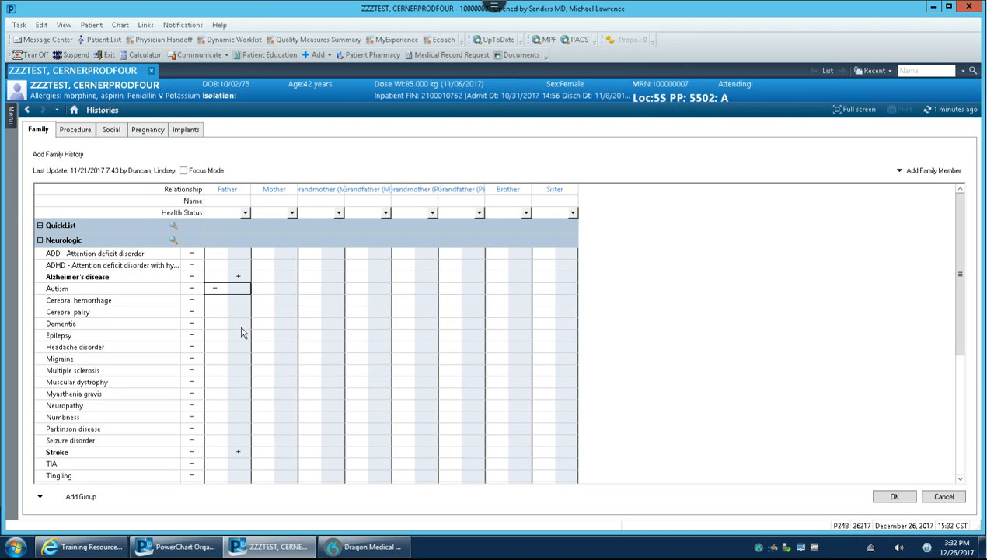
Remove the Neurologic group from the family history and clear its existing data.
scroll(191, 384, down, 4)
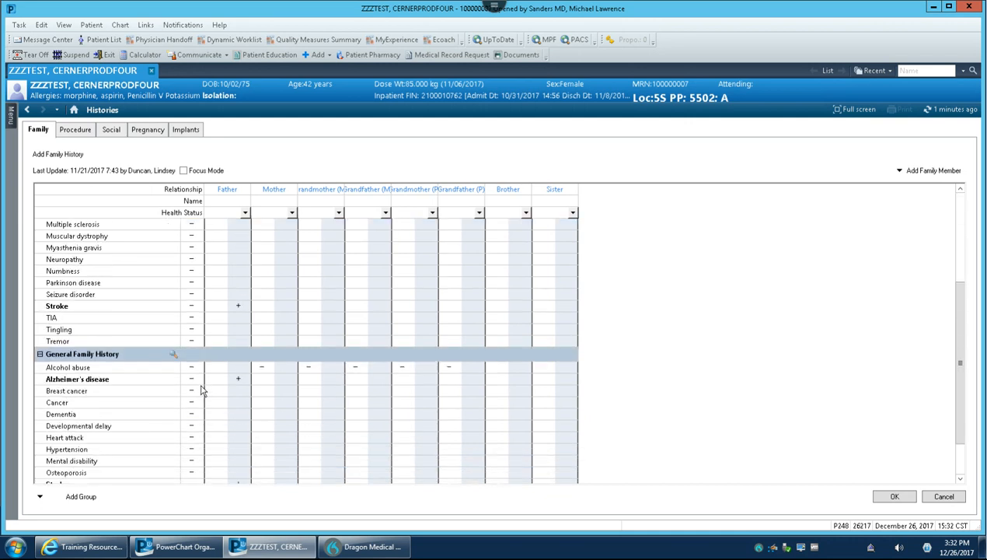
scroll(206, 387, up, 4)
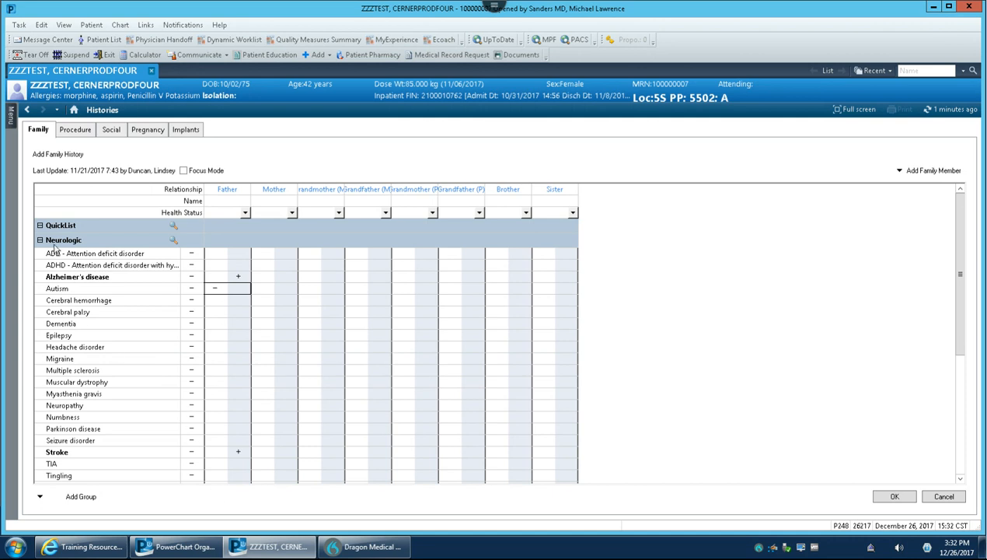
scroll(81, 248, down, 1)
scroll(85, 247, up, 1)
scroll(84, 244, down, 5)
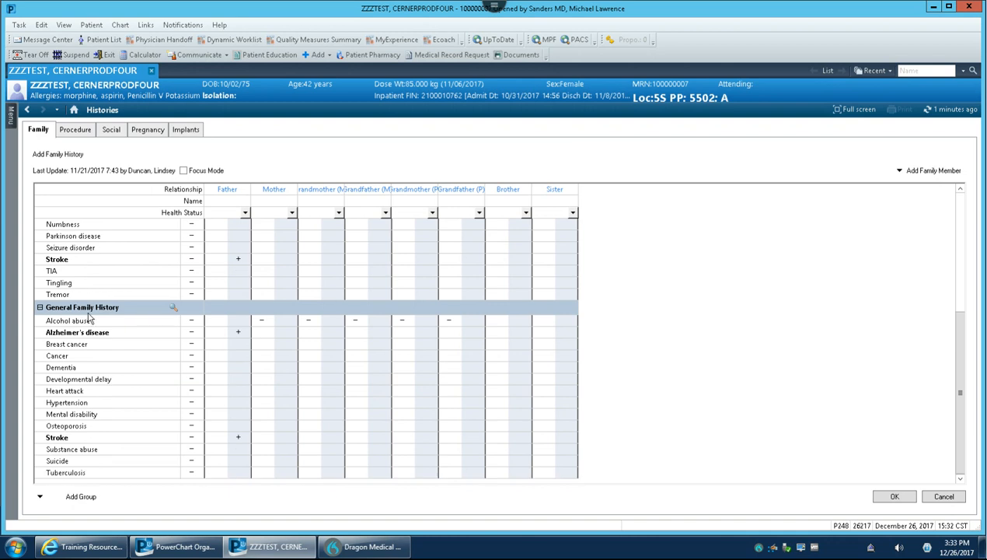
scroll(88, 315, up, 5)
click(39, 240)
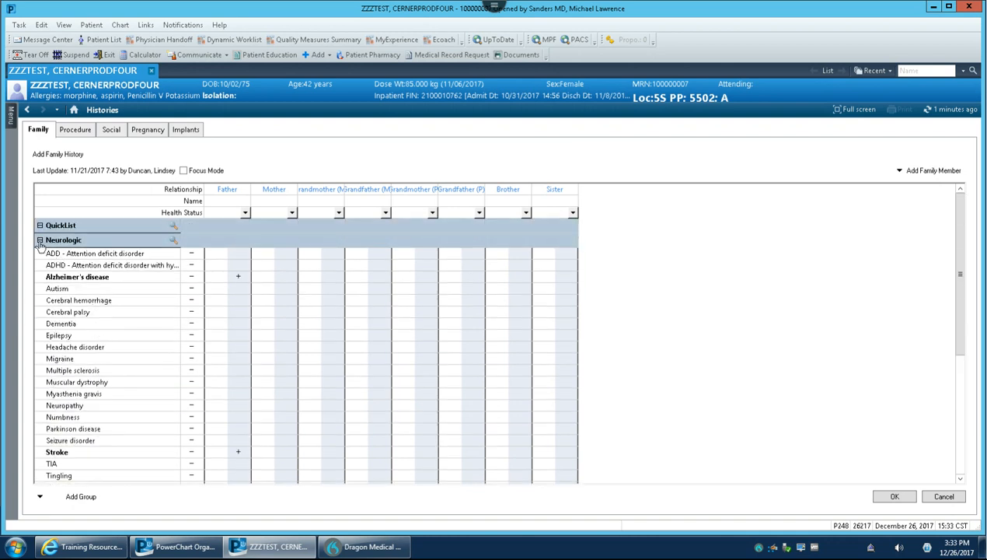
right_click(148, 242)
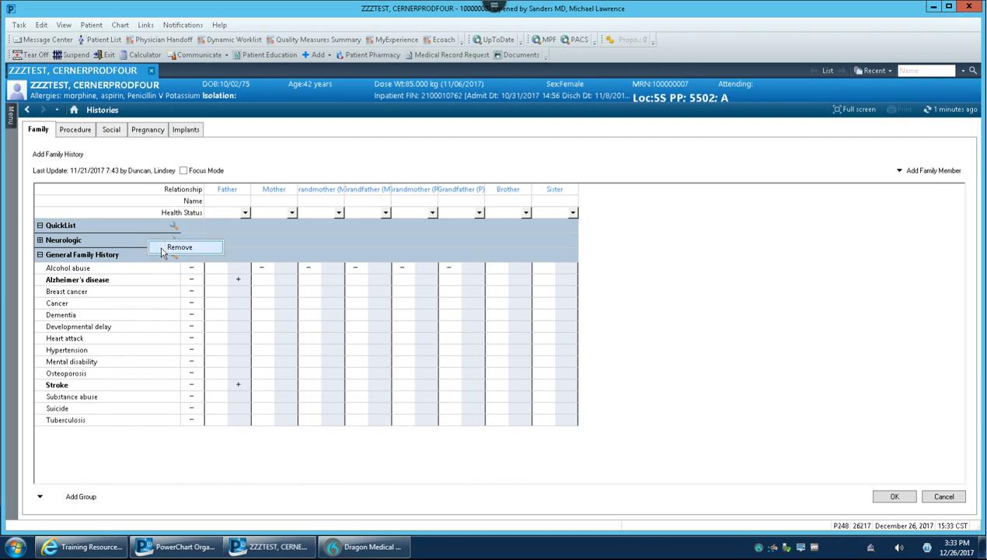
click(179, 247)
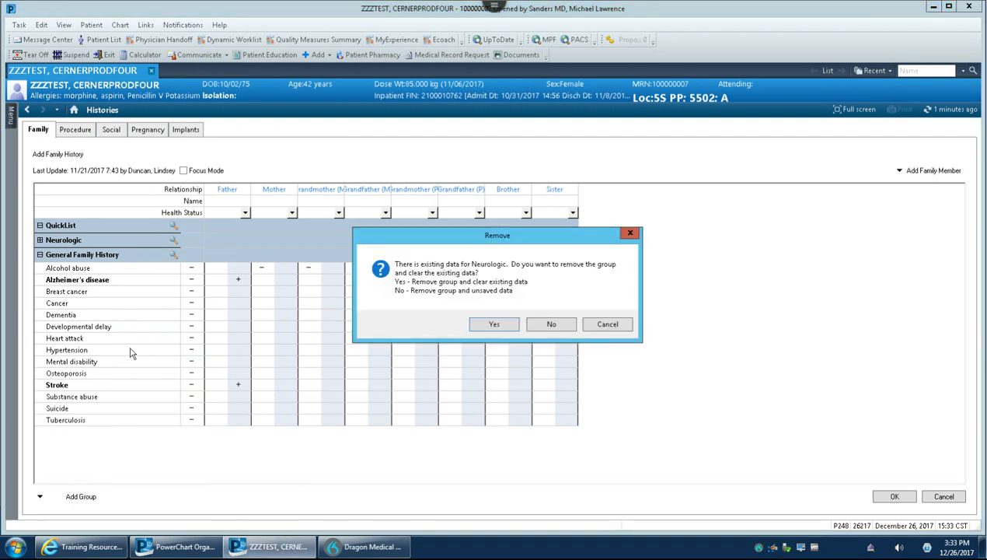
click(492, 325)
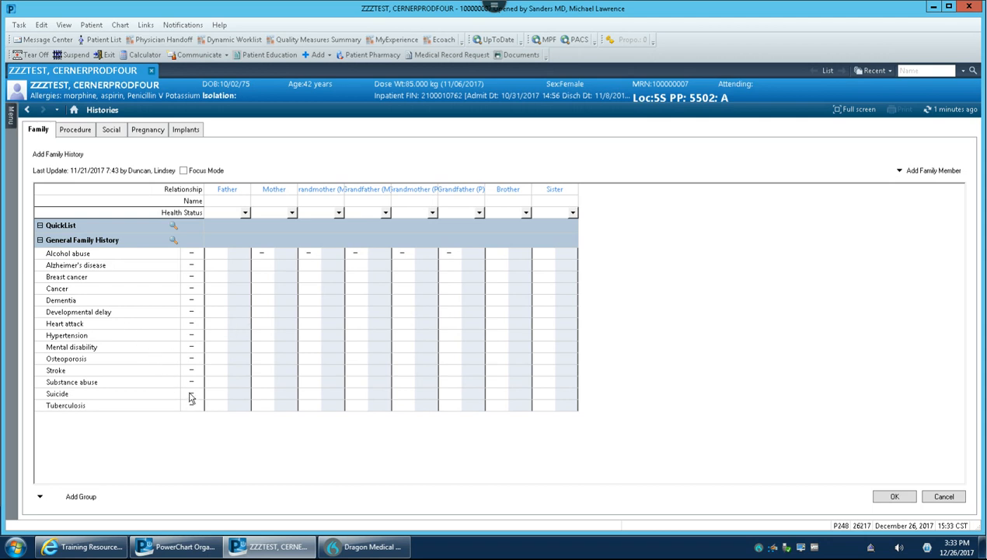
Mark the father positive for heart attack and negative for stroke under General Family History.
click(236, 325)
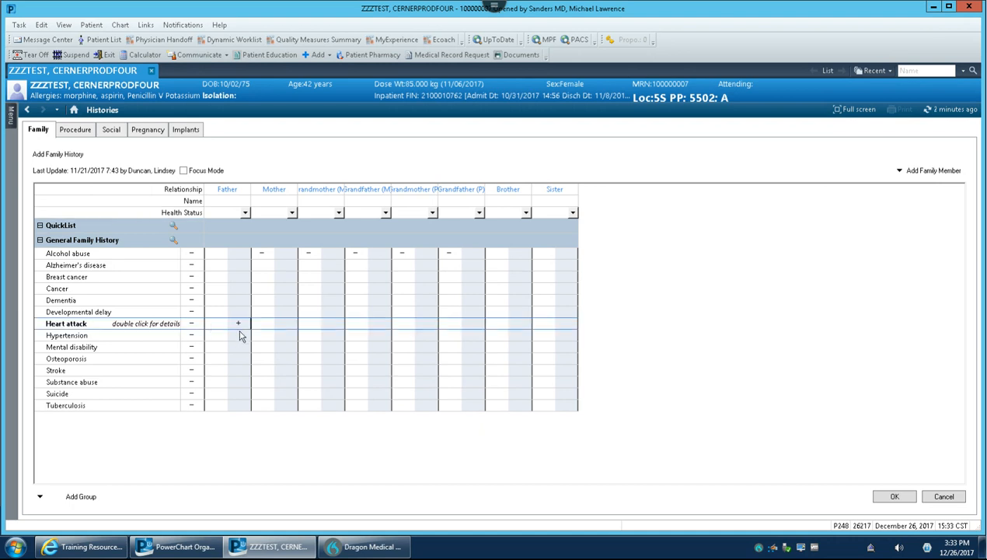
click(223, 374)
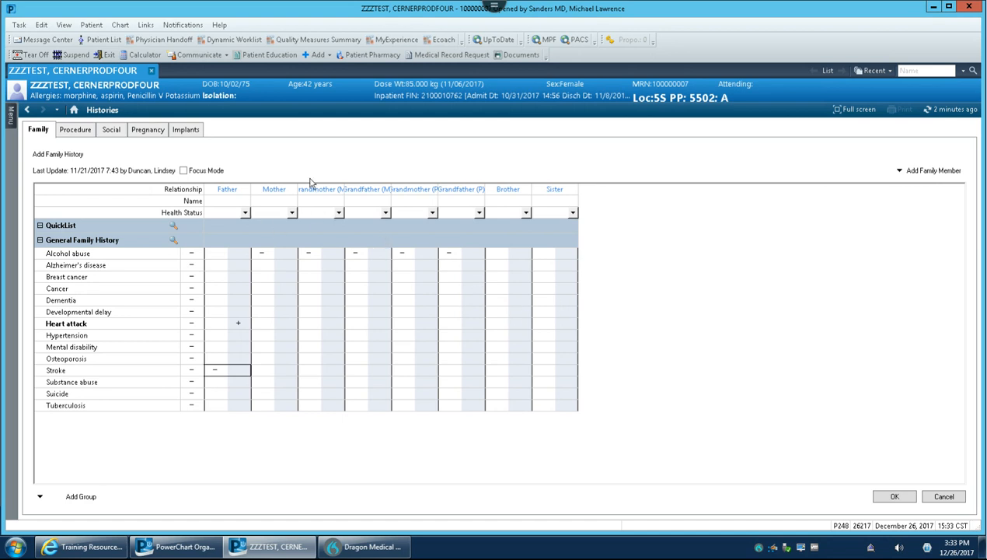
View the procedure history's entry form and browse the Common Surgeries folder of predefined procedures.
click(77, 132)
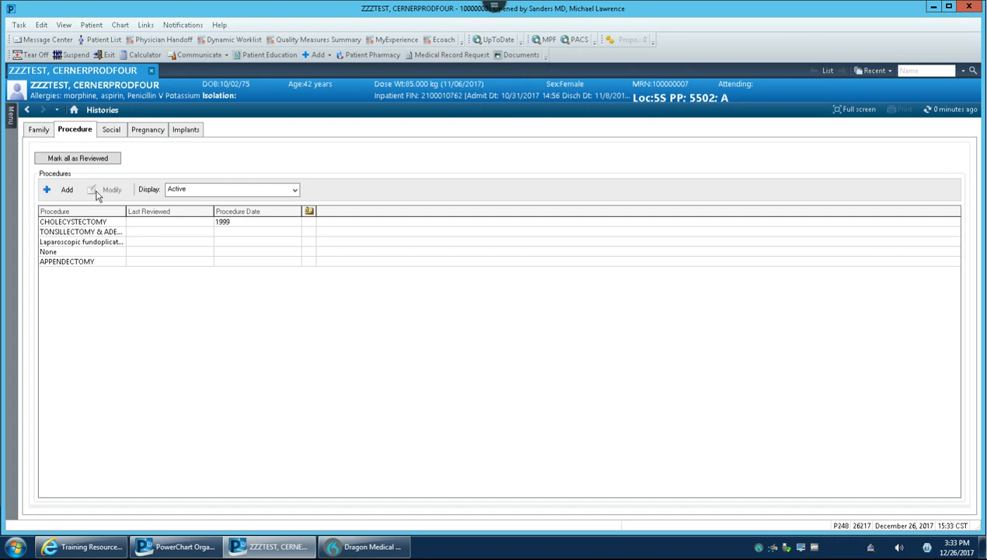
click(67, 189)
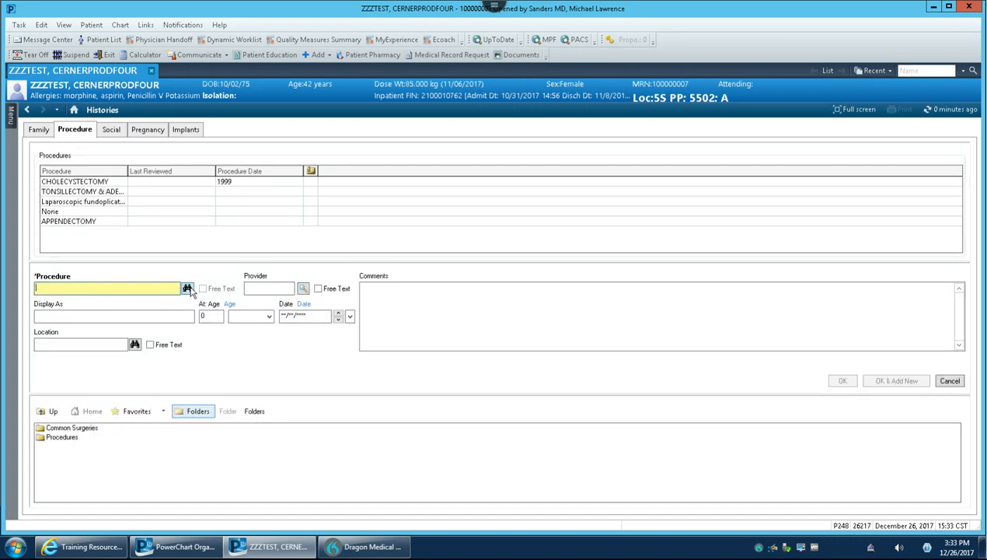
double_click(76, 428)
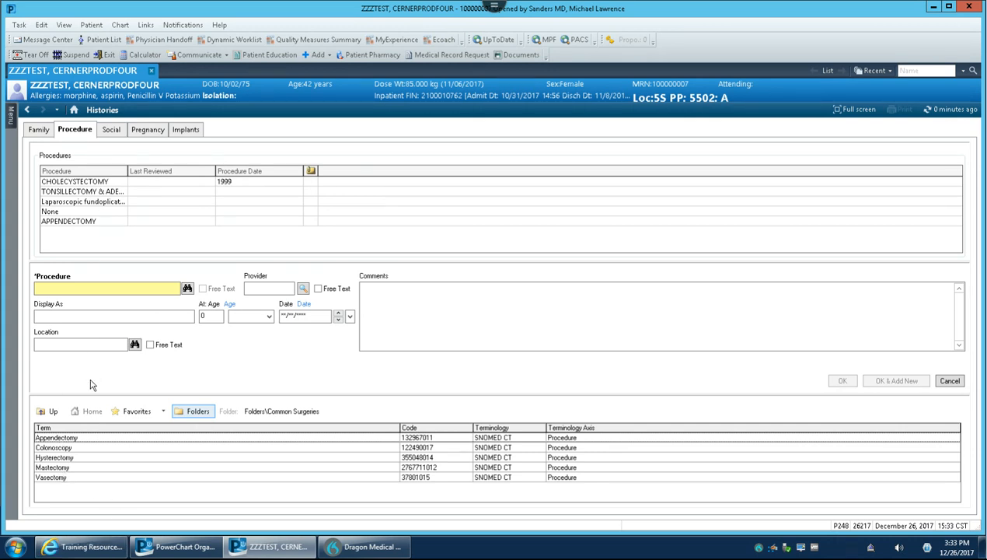
Start a new social history entry and record alcohol use as Current, type Beer, frequency 1-2 times per year.
click(117, 131)
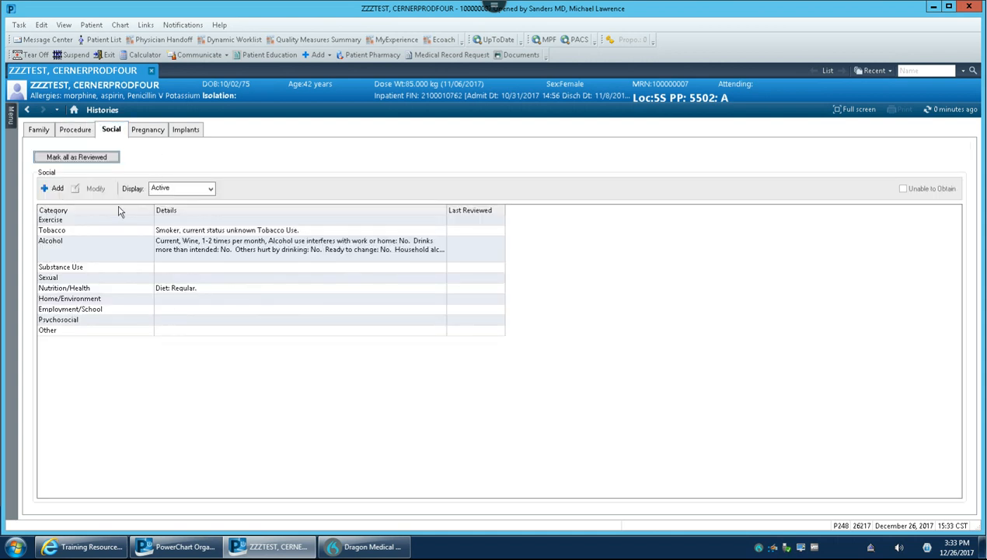
click(56, 189)
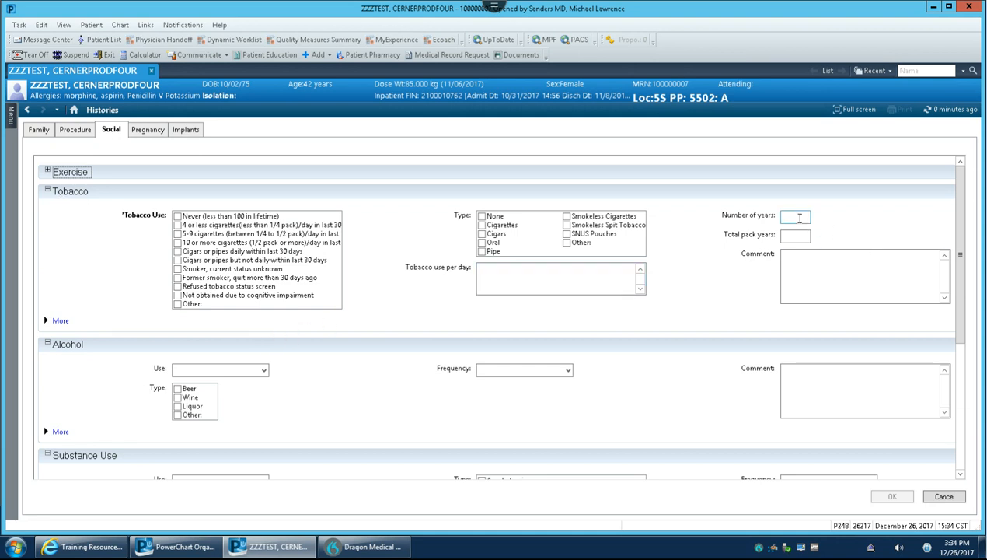
scroll(287, 357, down, 3)
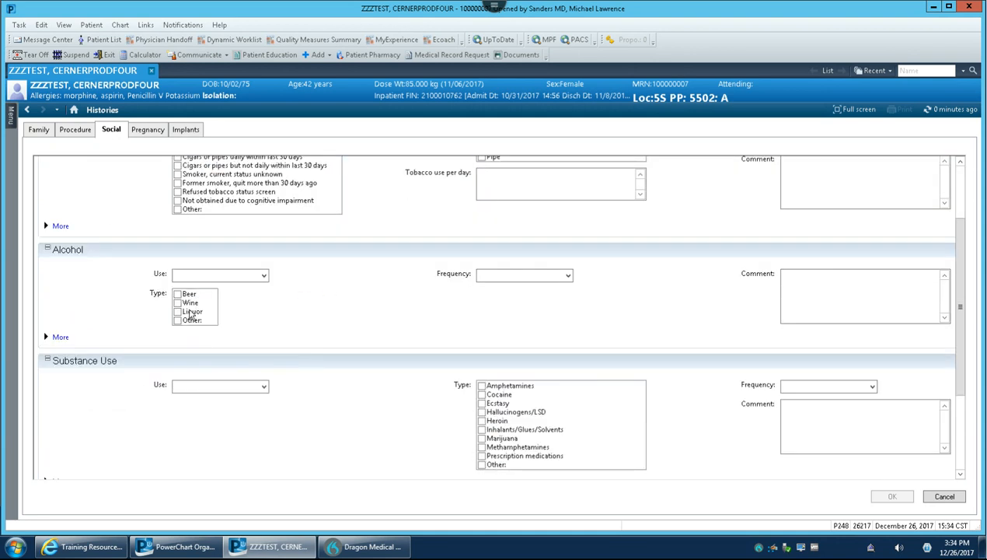
click(247, 275)
click(217, 294)
click(178, 293)
click(529, 276)
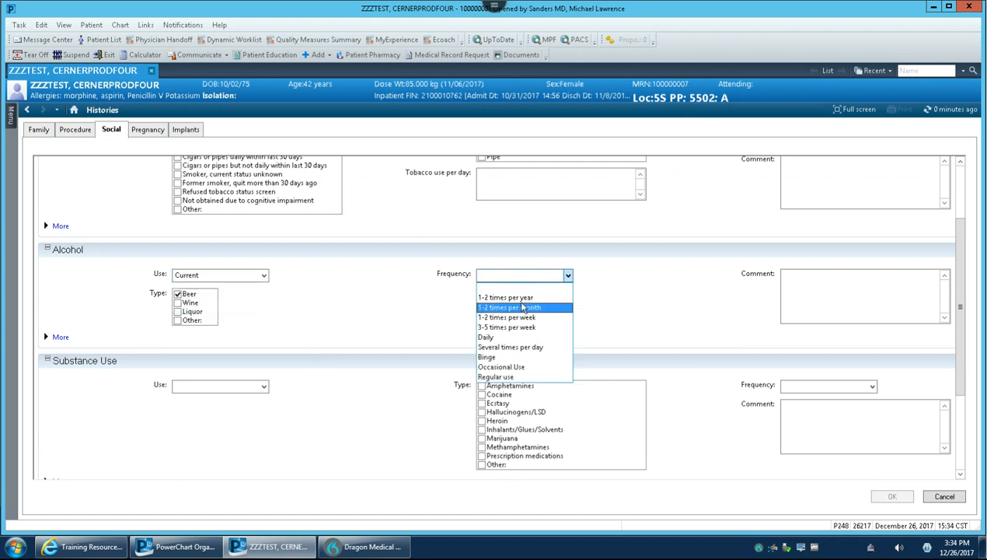
click(505, 297)
key(alt+Down)
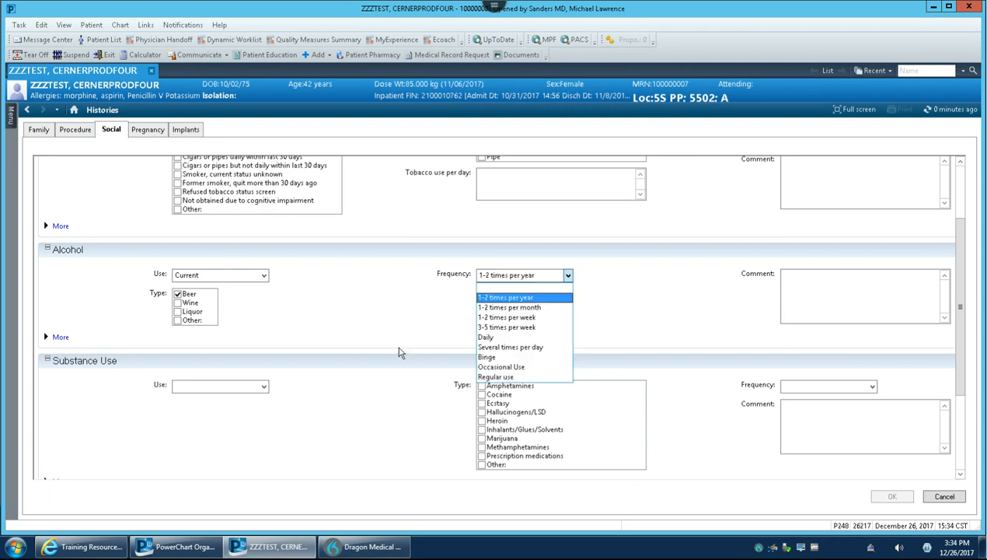
click(410, 310)
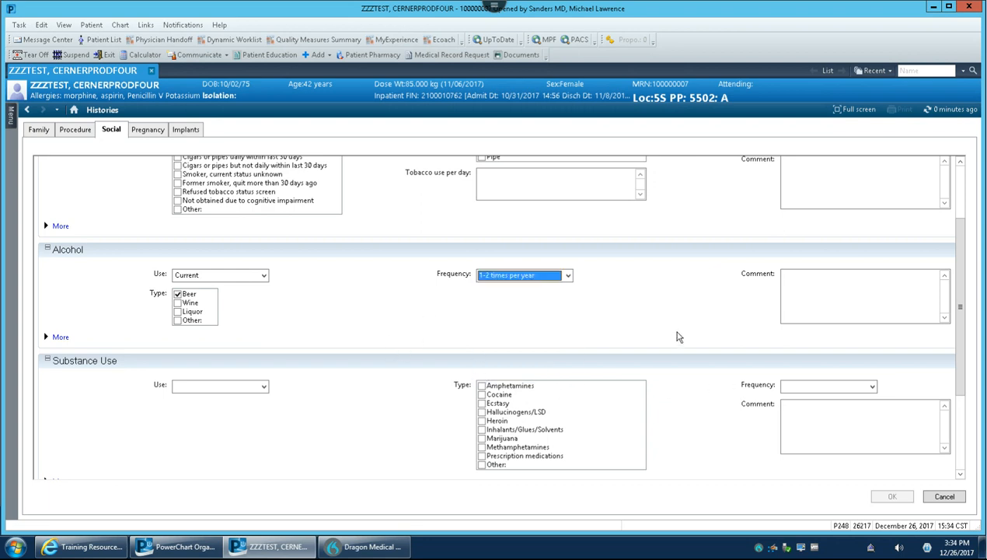
Set the alcohol frequency to 1-2 times per year and record substance use as Past, Marijuana, 1-2 times per month, with comment "stopped 1 month ago".
click(568, 275)
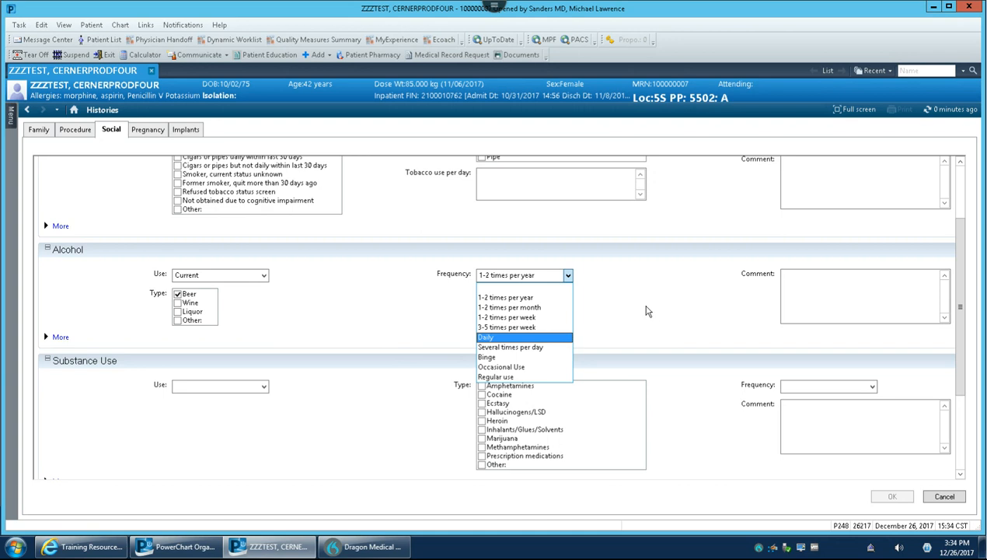
click(498, 299)
drag(961, 322, 960, 396)
click(261, 251)
click(194, 285)
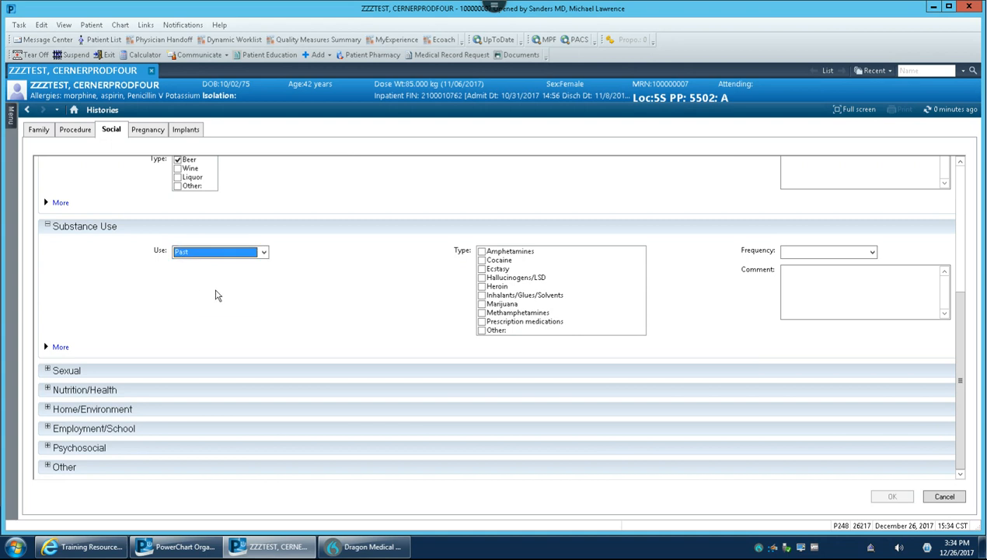
click(482, 304)
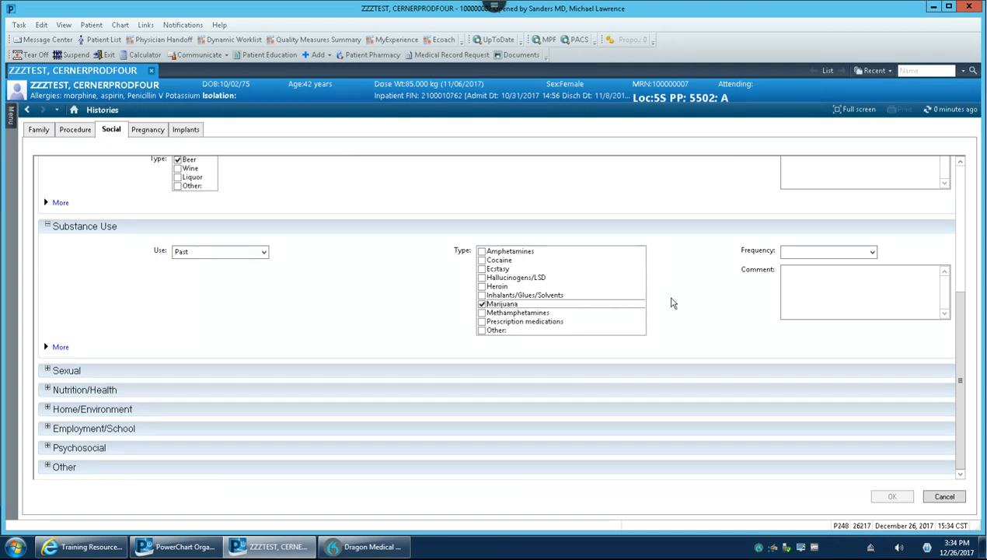
click(821, 253)
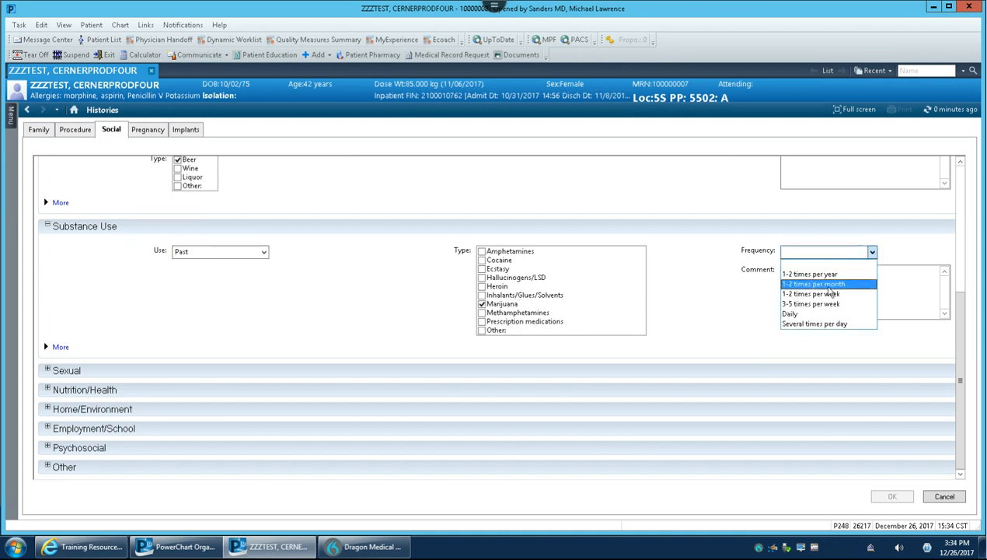
click(828, 285)
click(801, 300)
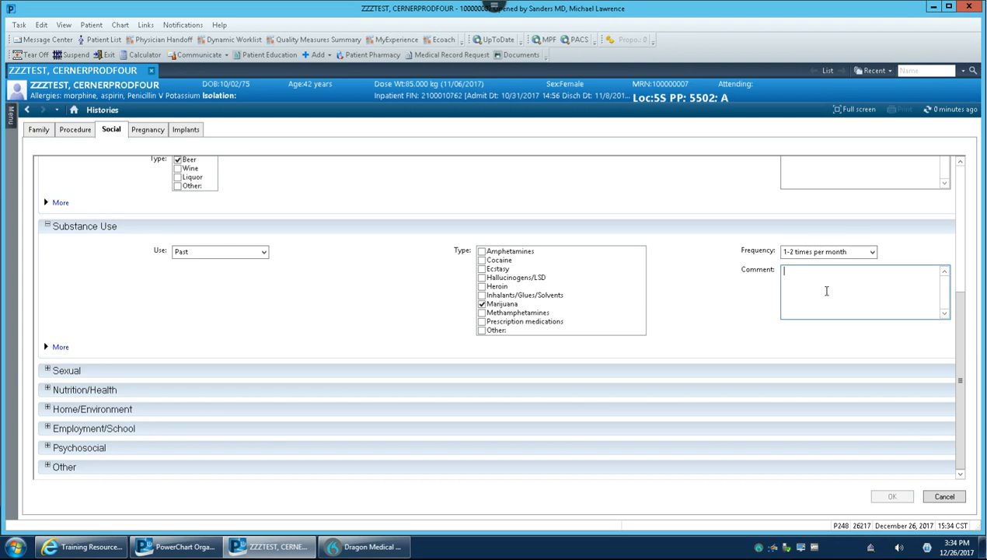
text(stopped 1 month ago)
Expand the Sexual and Nutrition/Health sections of the social history entry to examine the fields they offer.
click(47, 371)
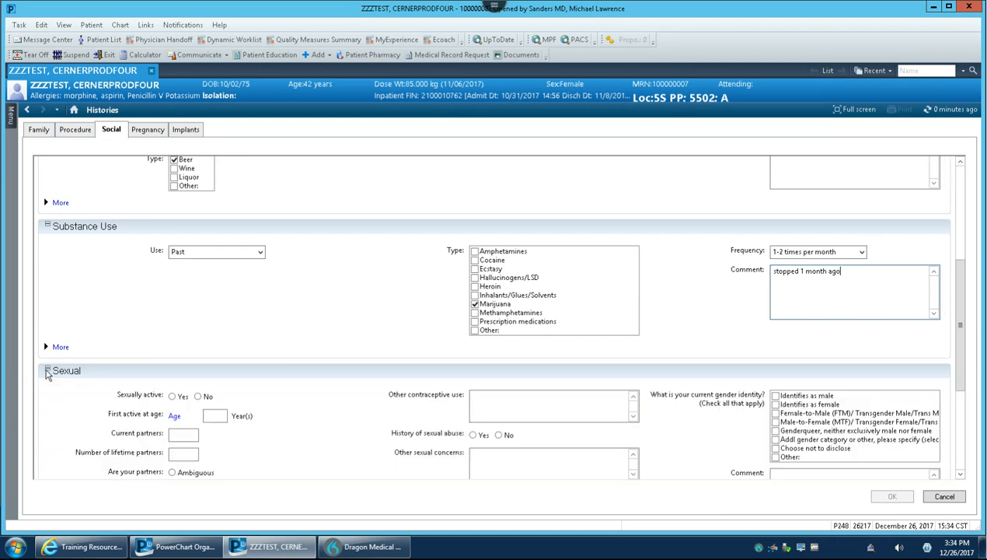
scroll(70, 373, down, 5)
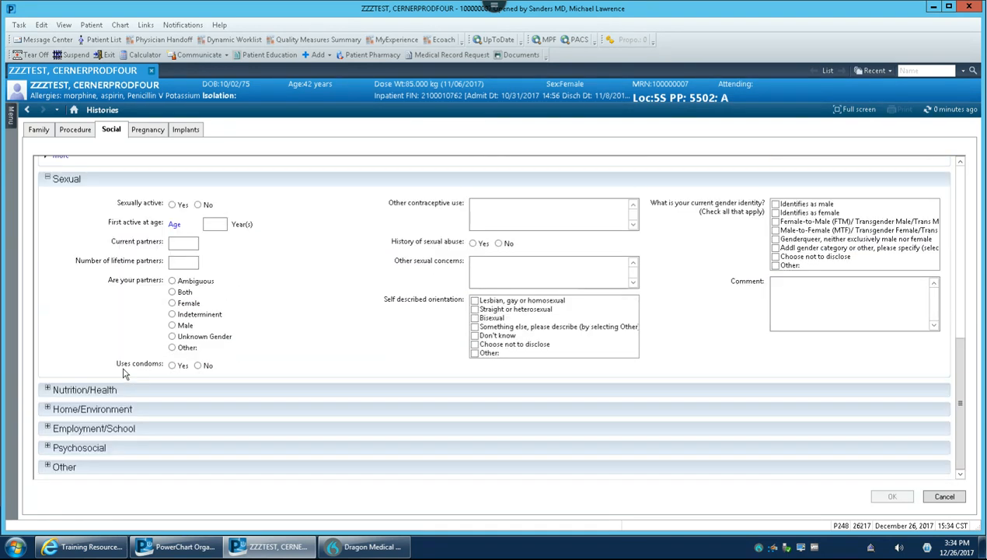
click(47, 388)
scroll(110, 328, up, 5)
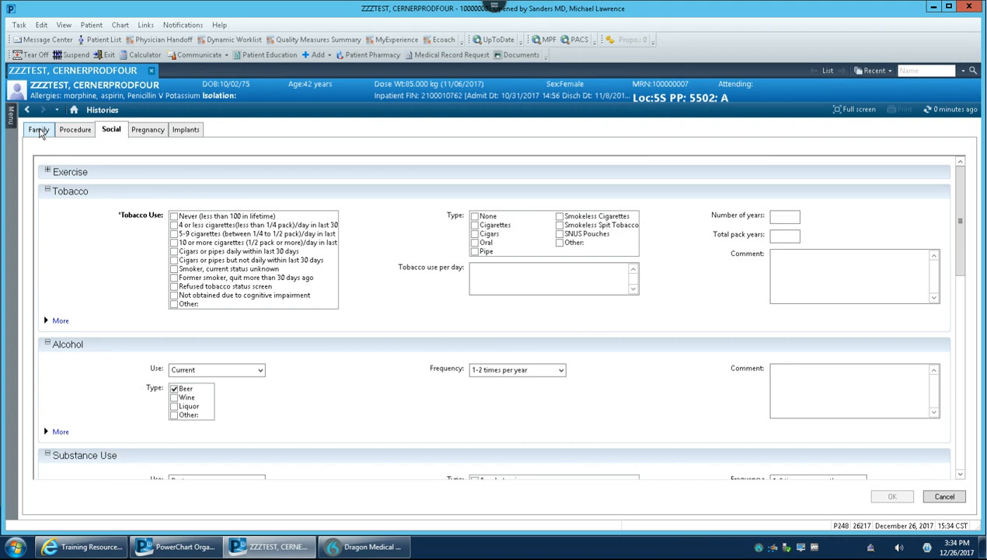
Save the pending family history changes and return to the Internal Medicine View workflow.
click(40, 130)
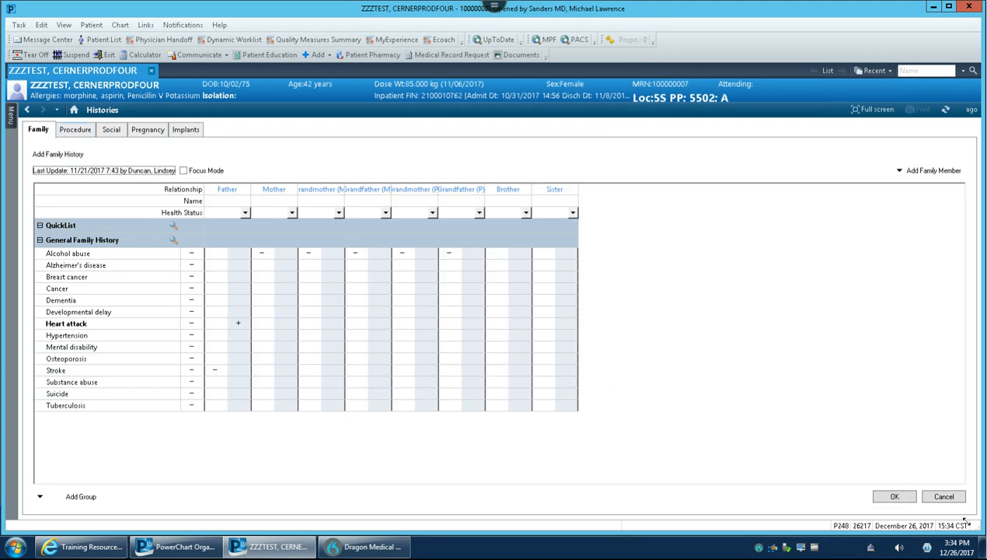
click(896, 497)
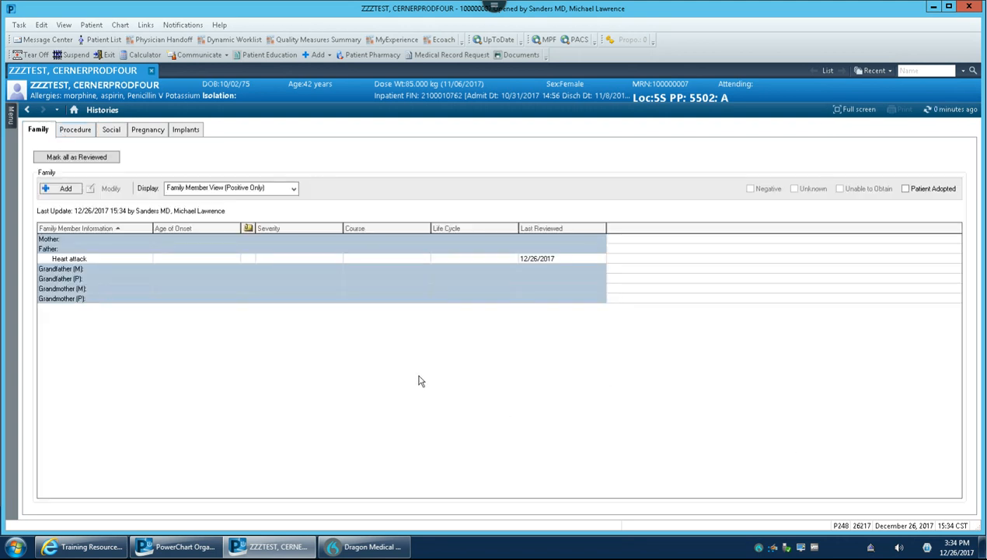
click(74, 110)
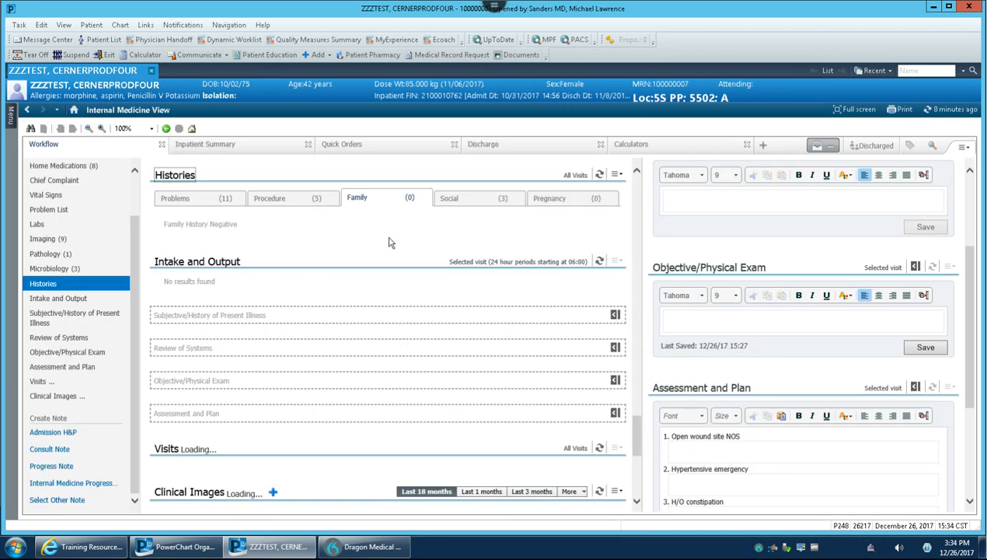
Refresh the Histories component and check the social, pregnancy, family and procedure entries.
click(599, 175)
click(458, 201)
click(564, 200)
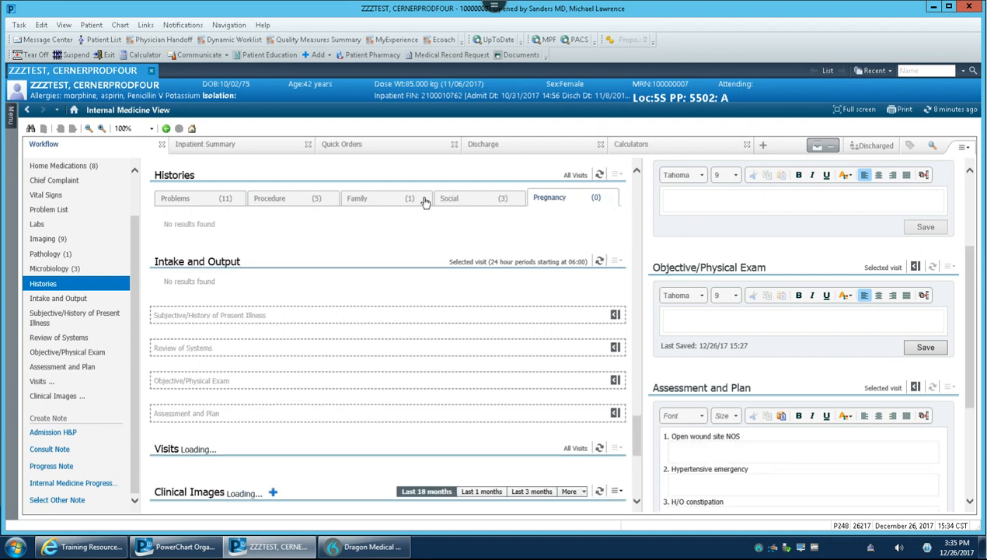
click(418, 202)
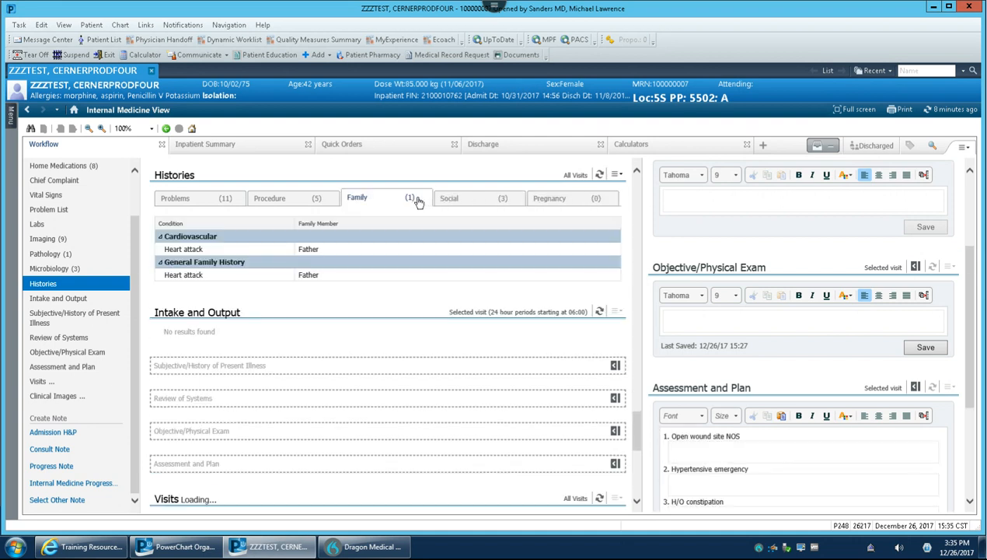
click(288, 201)
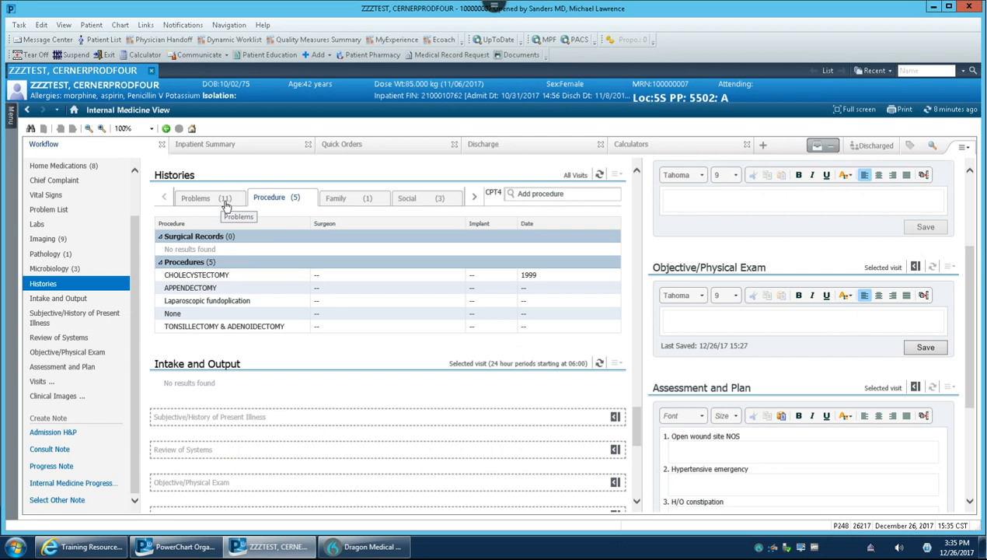
Create an Admission H&P note and examine its problem list, procedure, social and family history sections.
click(49, 433)
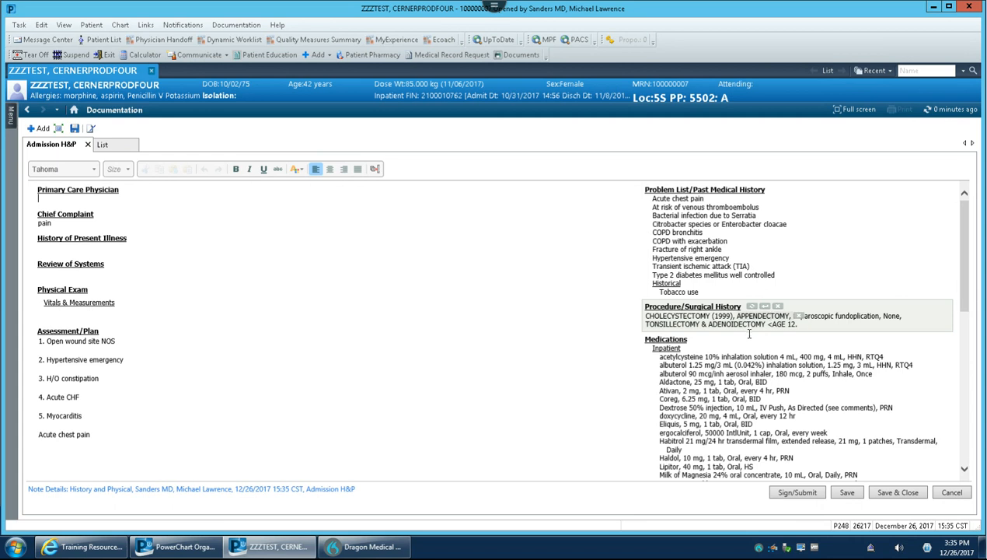
scroll(920, 298, down, 3)
drag(964, 289, 967, 396)
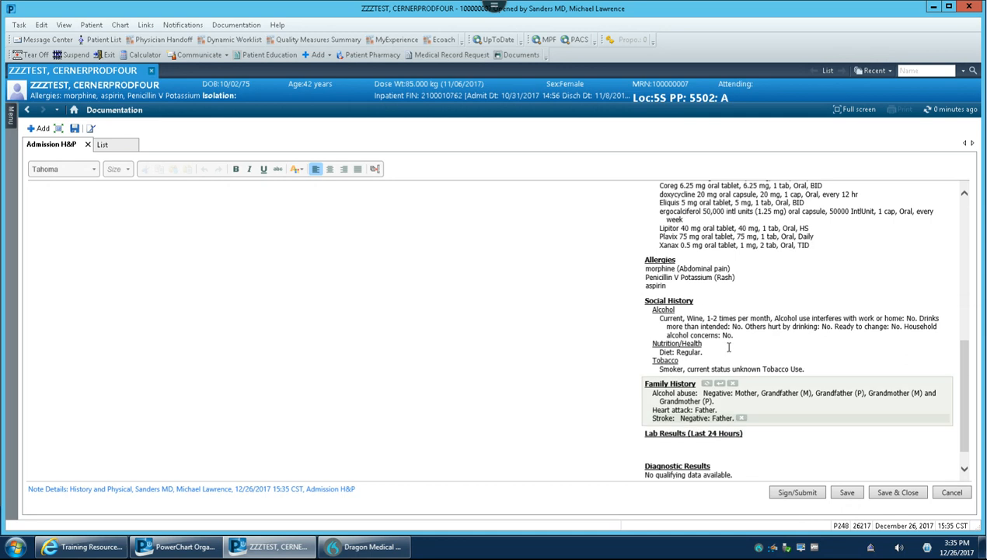
scroll(754, 340, up, 5)
scroll(754, 340, up, 5)
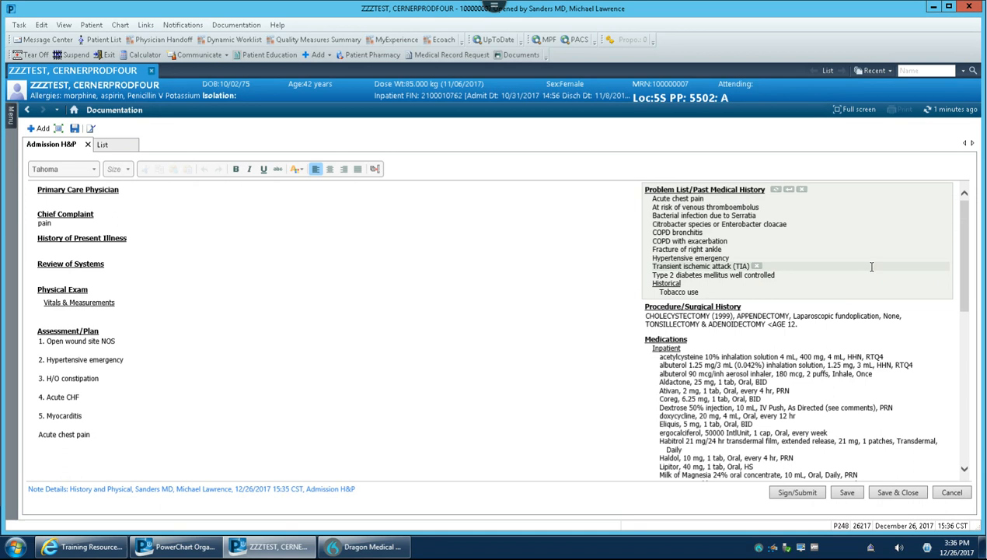
Insert a free-text line under Problem List/Past Medical History in the Admission H&P note.
click(790, 190)
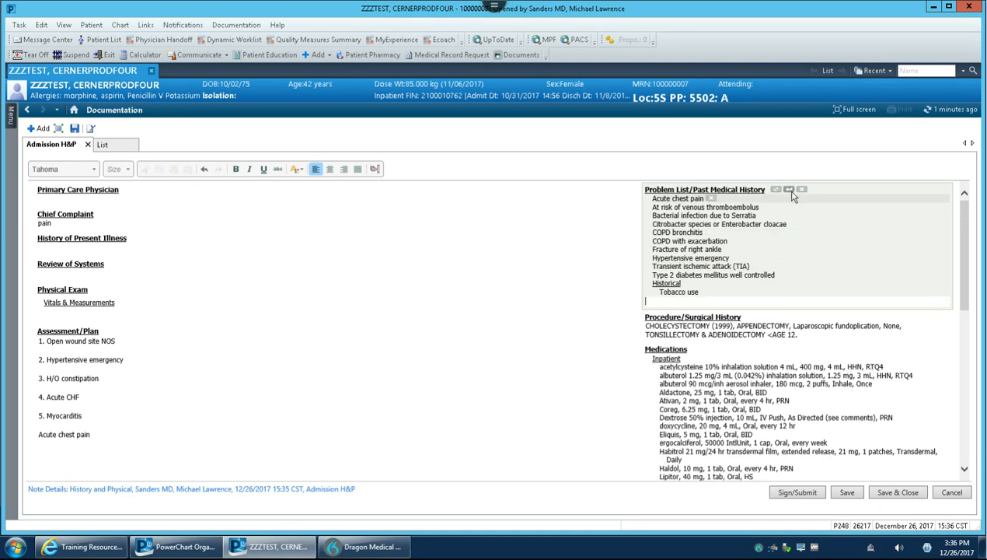
click(614, 291)
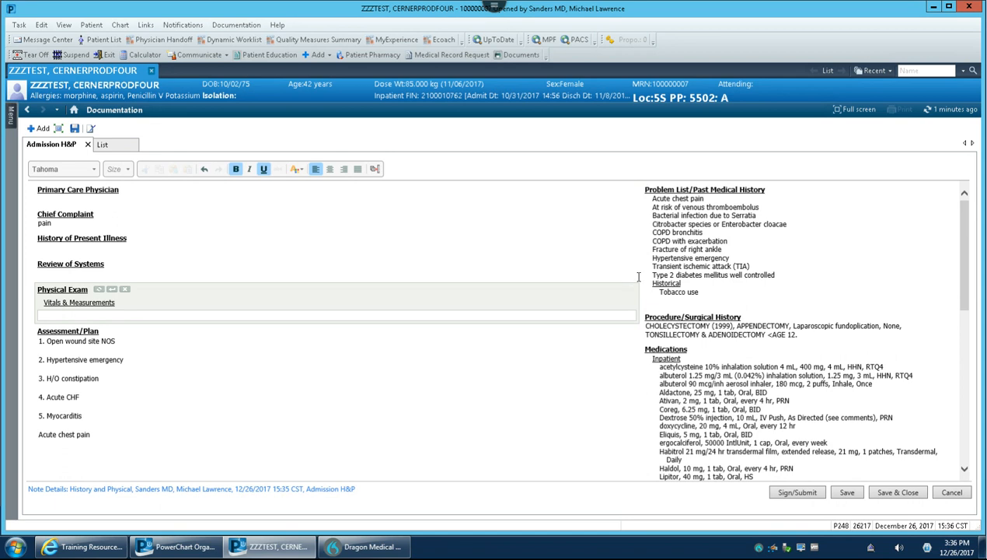
click(557, 237)
click(415, 189)
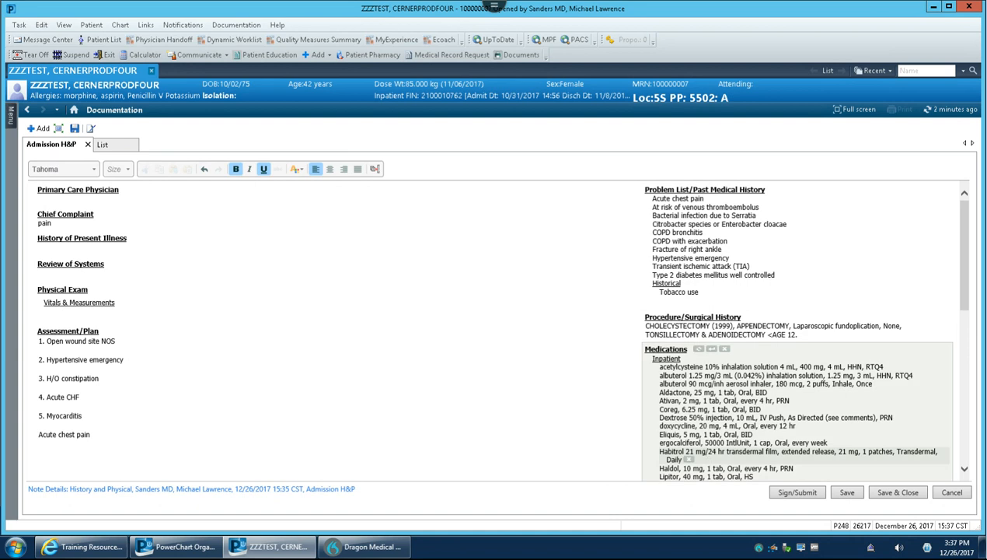
Close the Admission H&P note and discard its unsaved changes.
click(951, 492)
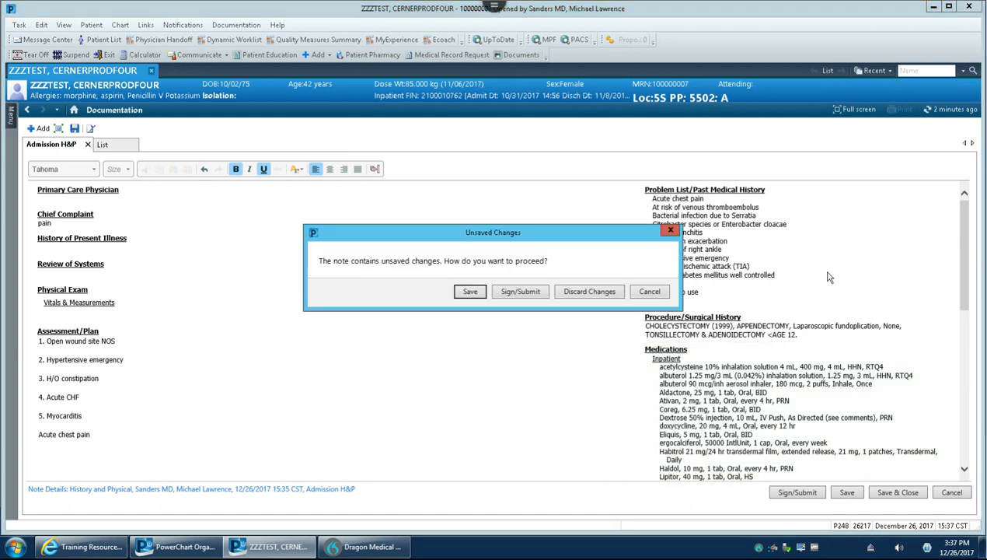
click(606, 291)
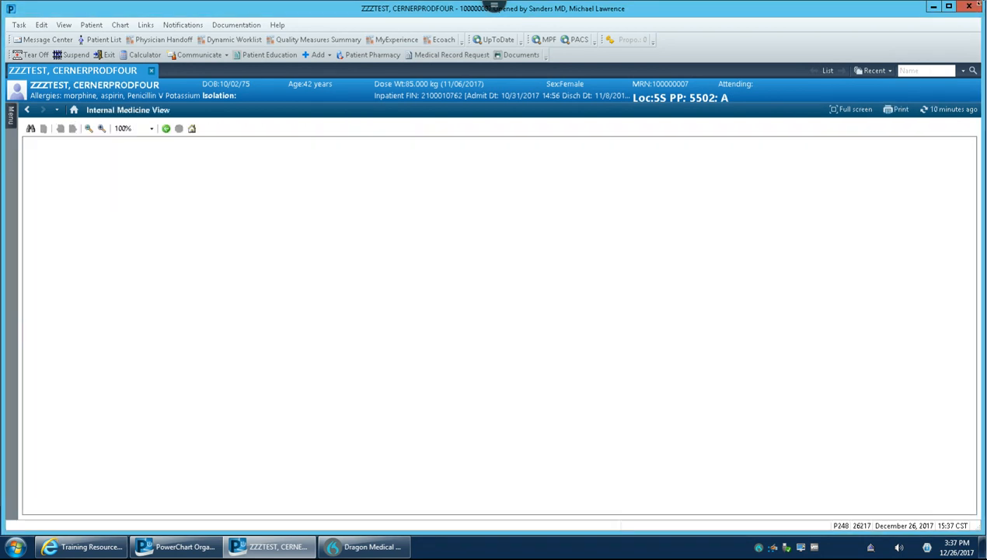